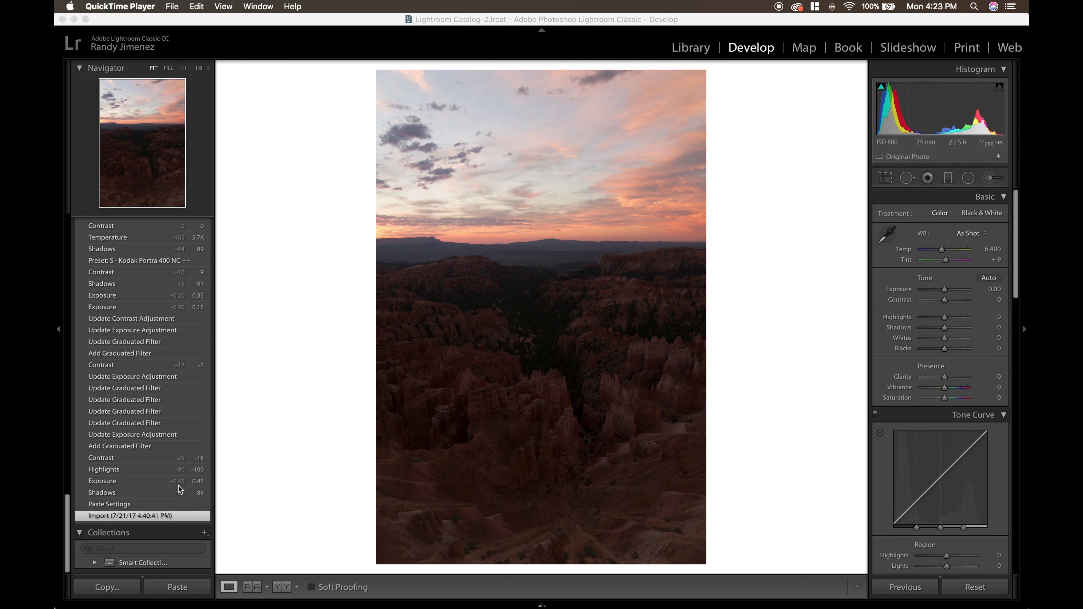
Apply the S - Kodak Portra 400 NC ++ preset and reset its Highlights, Shadows, Whites and Blacks to 0.
scroll(189, 496, "up", 15)
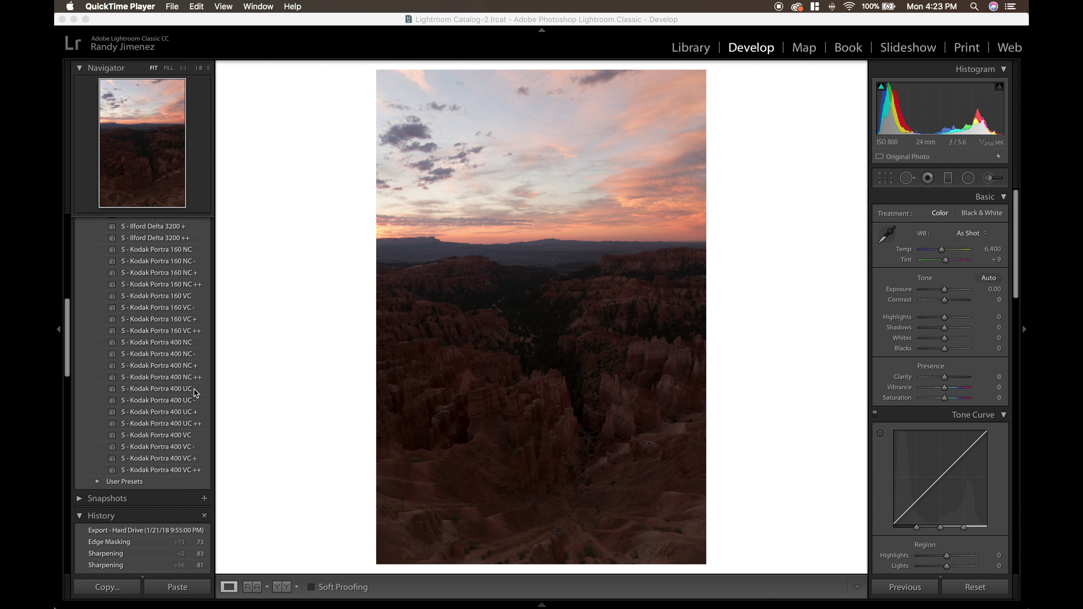
left_click(192, 377)
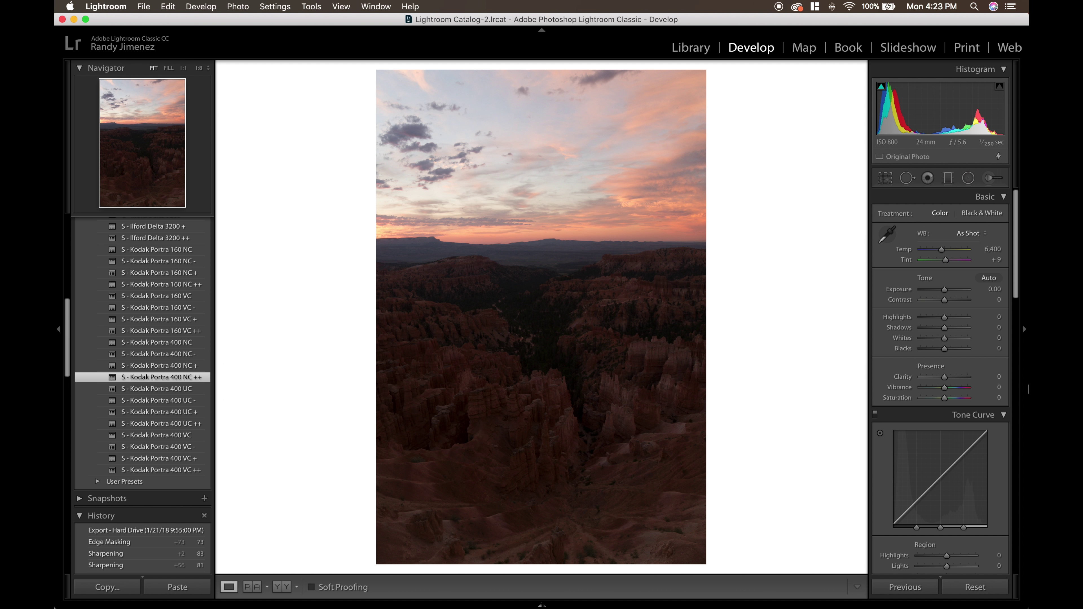
double_click(900, 319)
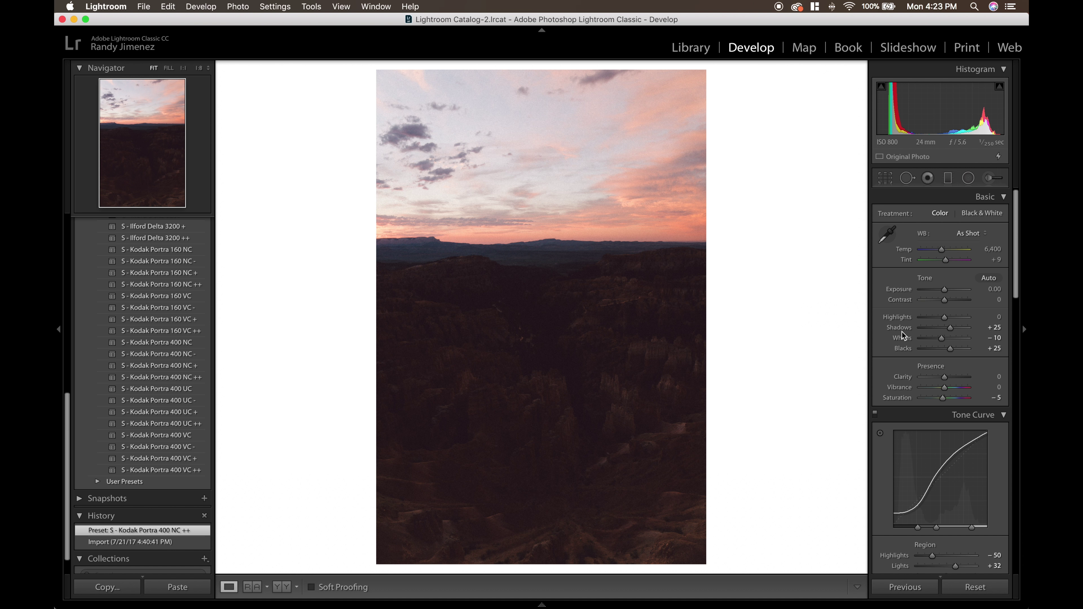
double_click(902, 337)
double_click(901, 327)
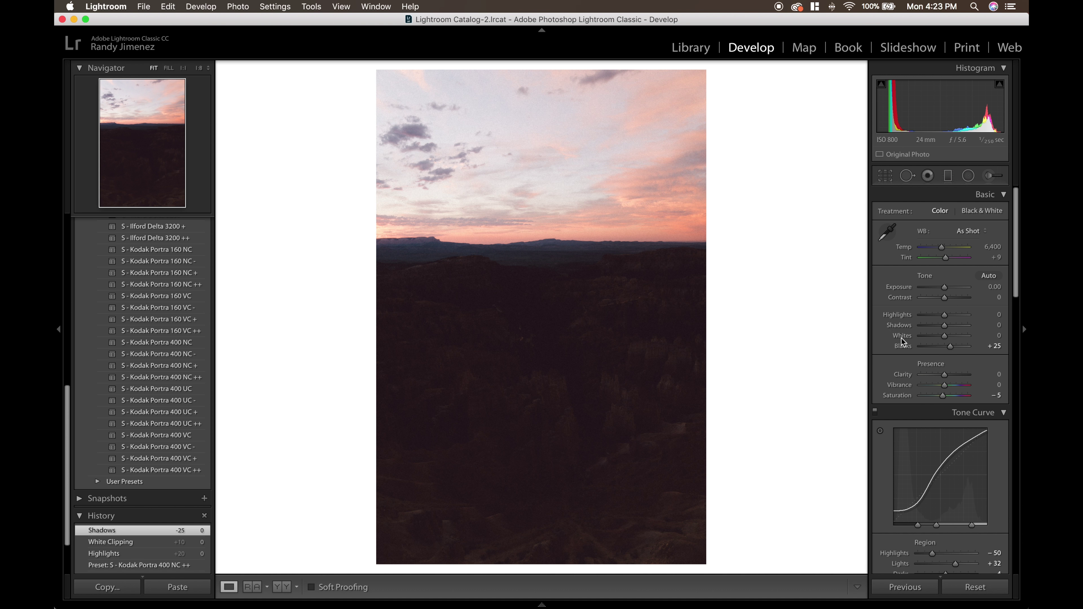
double_click(901, 346)
Reset the tone curve's Highlights, Lights, Darks and Shadows regions to 0.
scroll(896, 375, "down", 2)
scroll(897, 375, "down", 3)
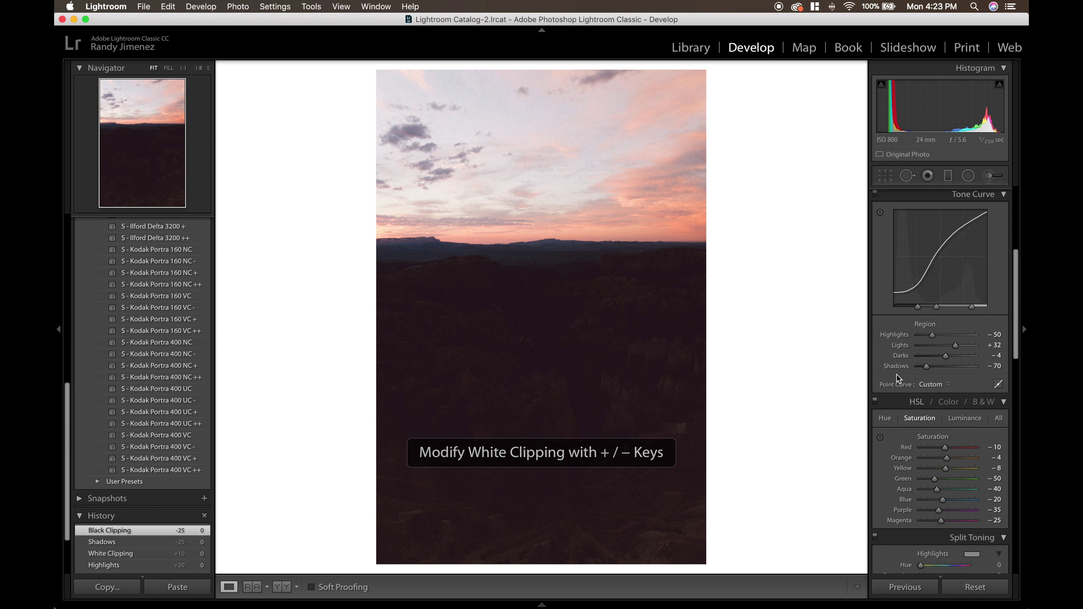
double_click(896, 335)
double_click(897, 344)
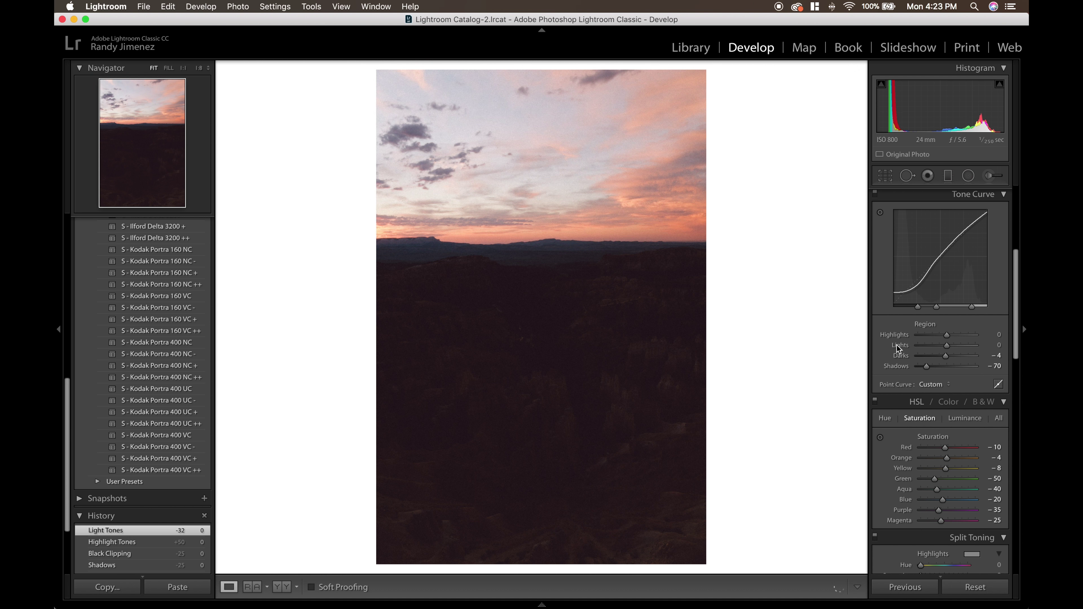
double_click(899, 356)
double_click(897, 366)
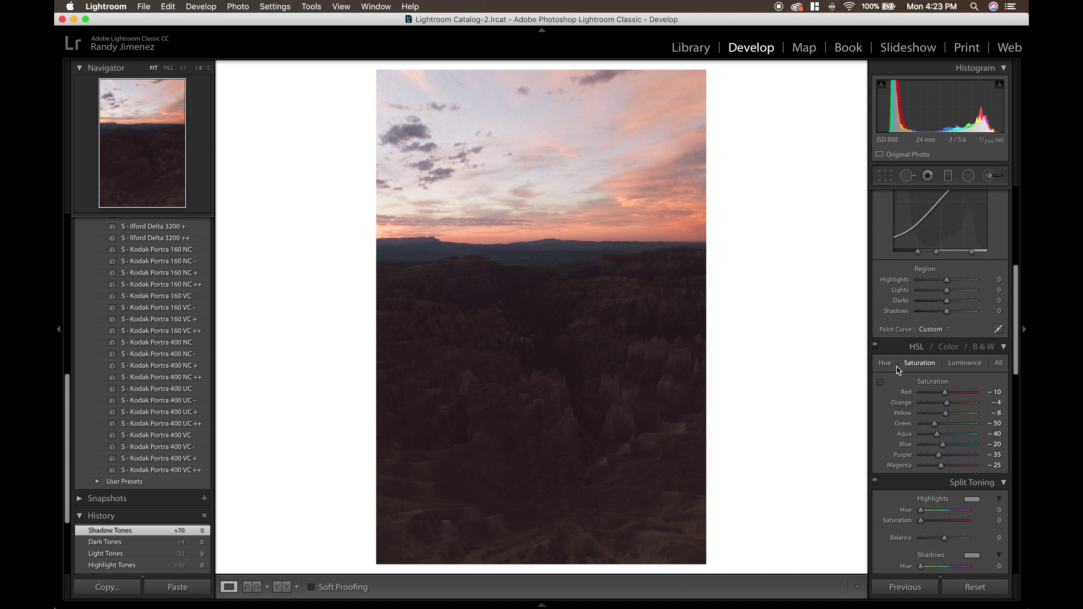
Reset the grain amount to 0 and compare the photo with its unedited version.
scroll(897, 366, "down", 4)
scroll(949, 443, "down", 10)
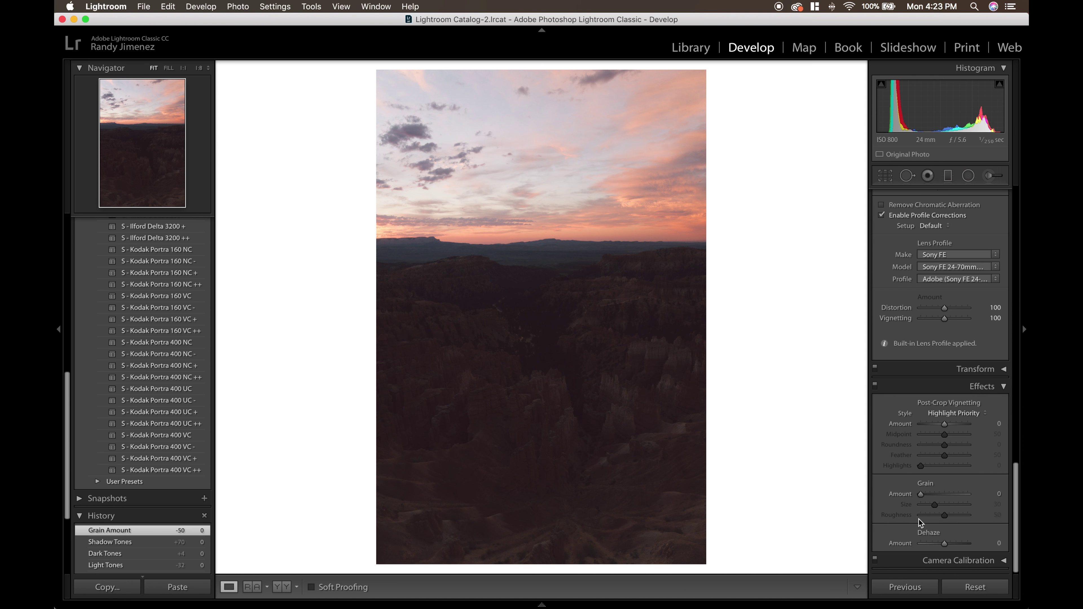
scroll(919, 520, "up", 14)
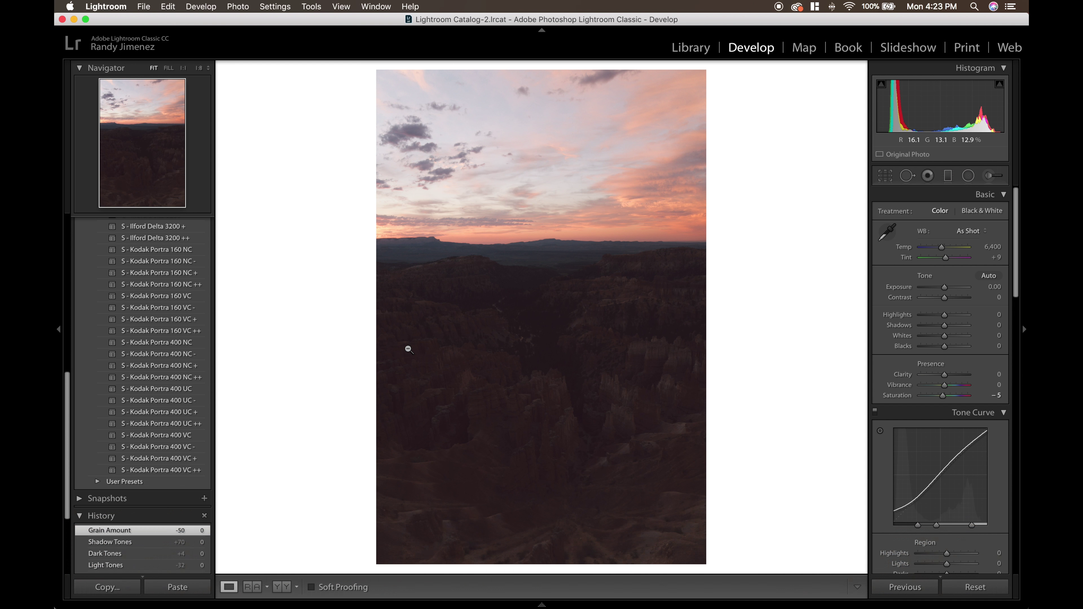
key("backslash")
key("backslash")
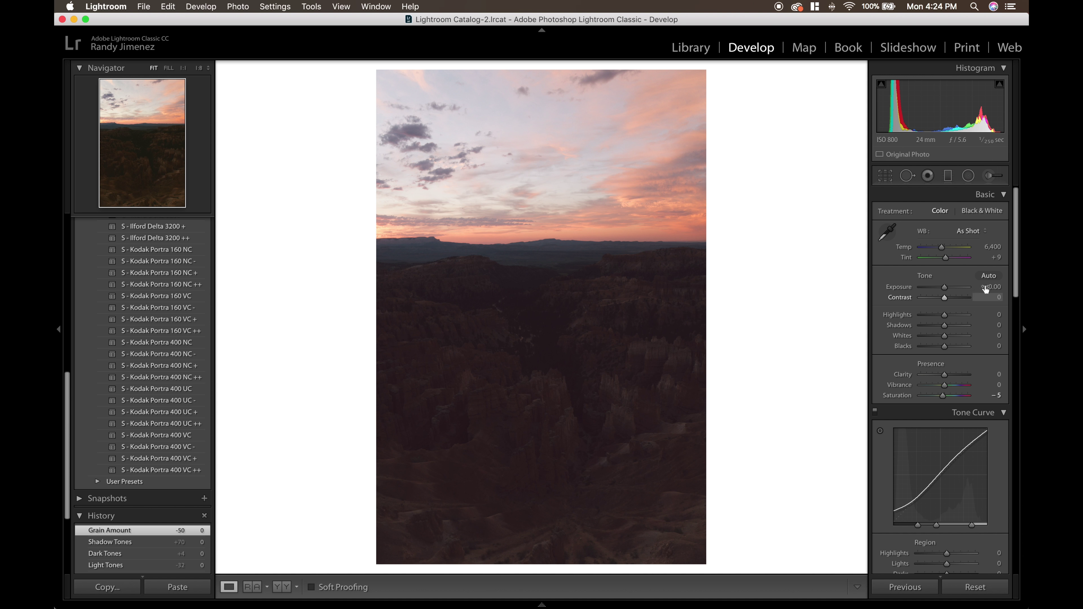
Set Exposure to +1.35, Highlights to -100, Shadows to +65, Whites to -33 and Blacks to +32, and check against the original.
left_click_drag(947, 291, 954, 293)
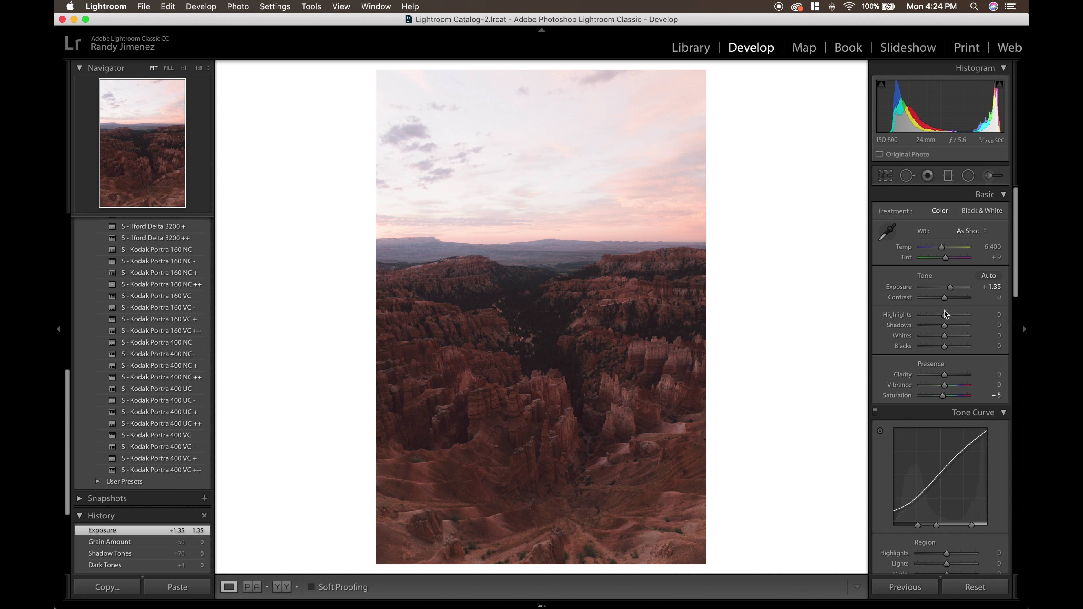
left_click_drag(947, 316, 882, 318)
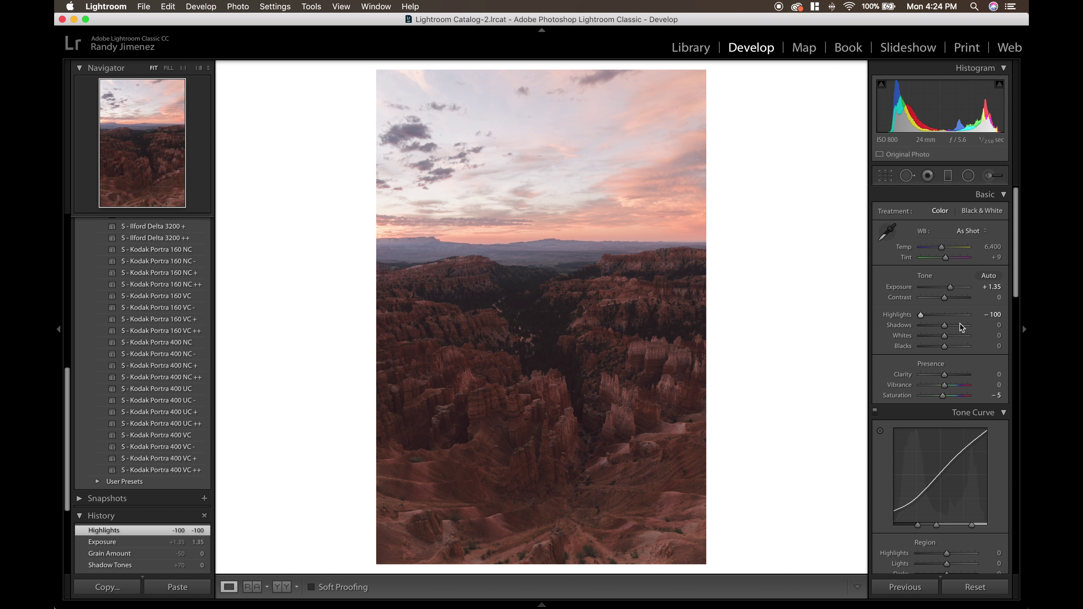
left_click_drag(950, 326, 963, 328)
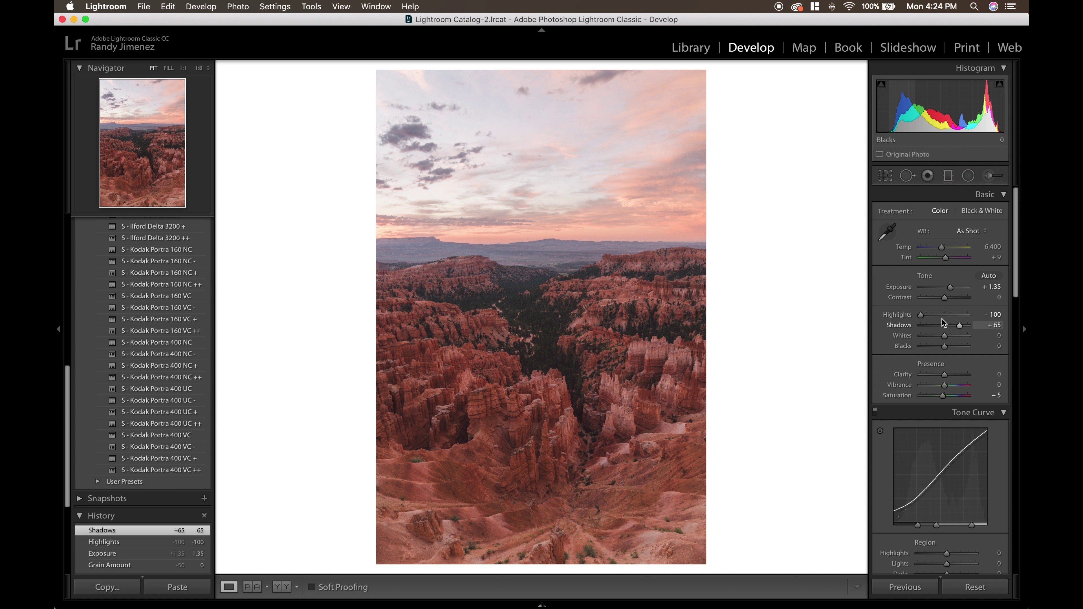
mouse_move(947, 338)
left_mouse_down()
mouse_move(937, 338)
mouse_move(951, 346)
left_mouse_up()
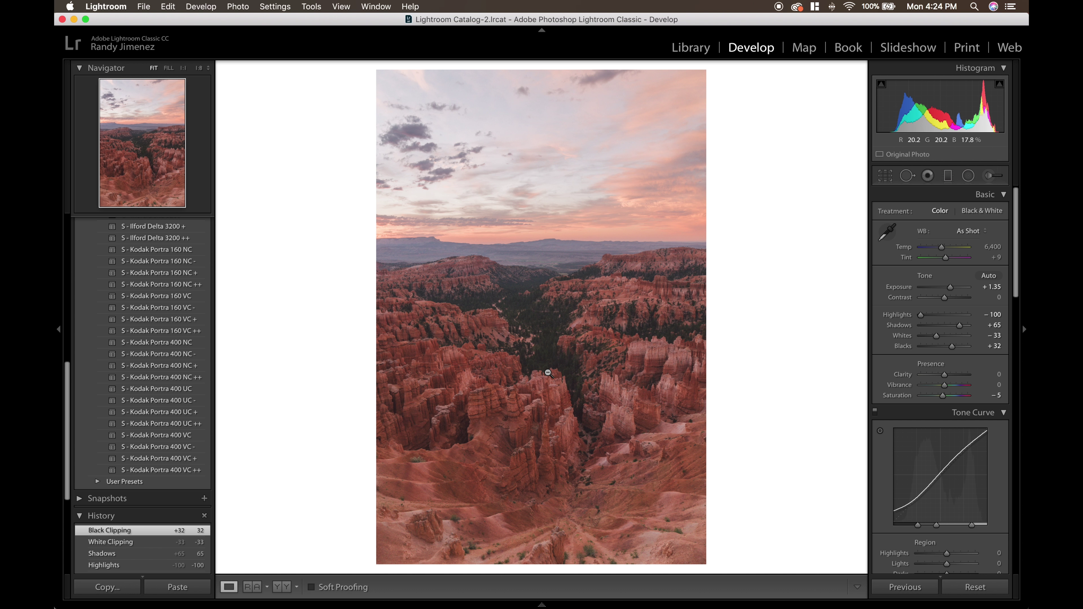
key("backslash")
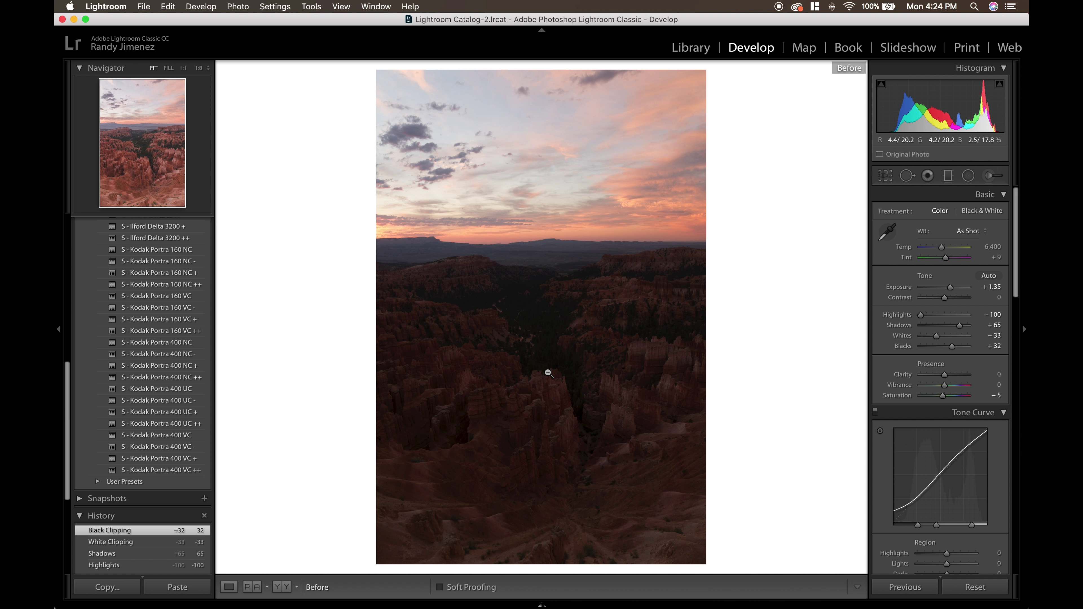
key("backslash")
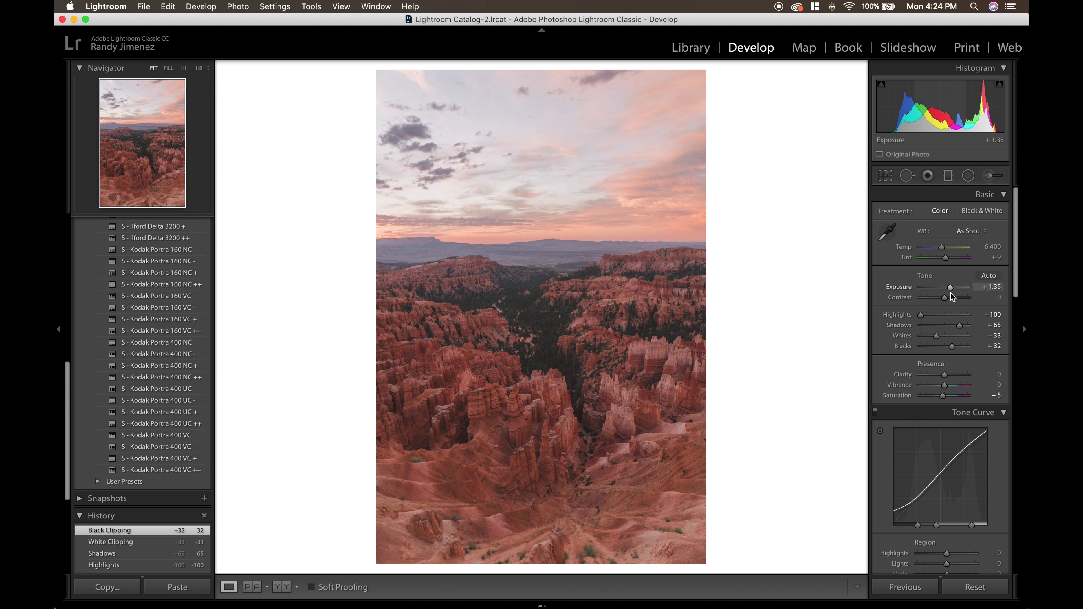
Set the basic Contrast to +45 and reset Saturation to 0.
left_click_drag(946, 298, 957, 301)
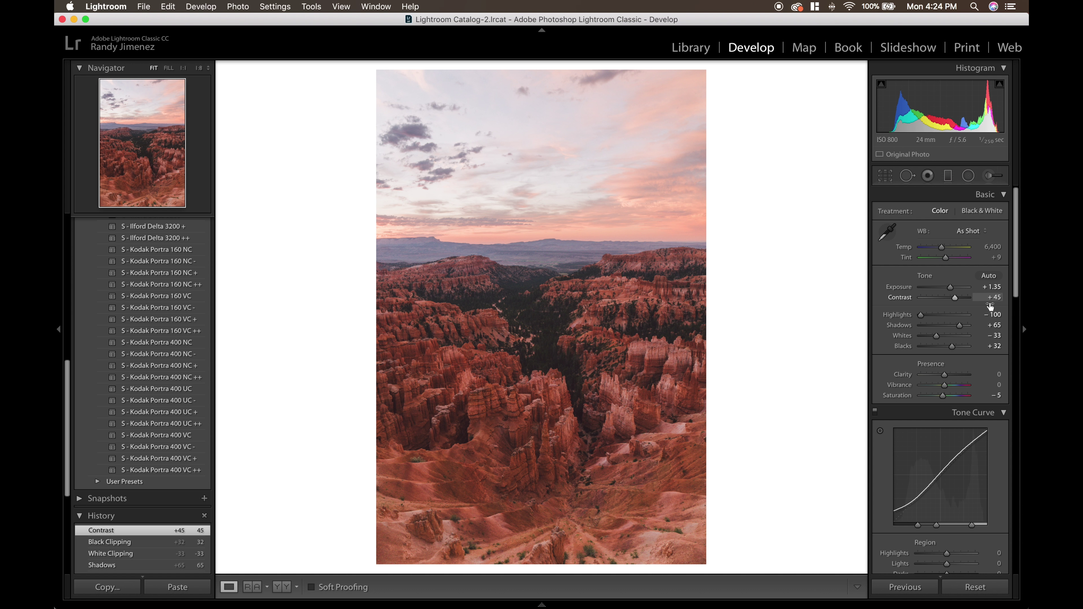
scroll(951, 366, "down", 2)
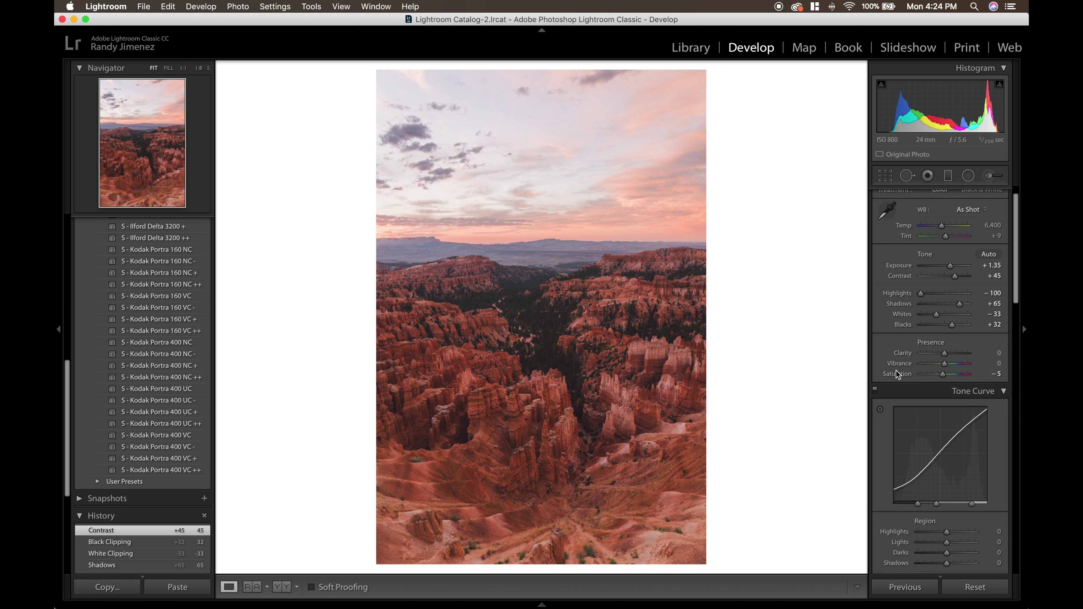
double_click(895, 375)
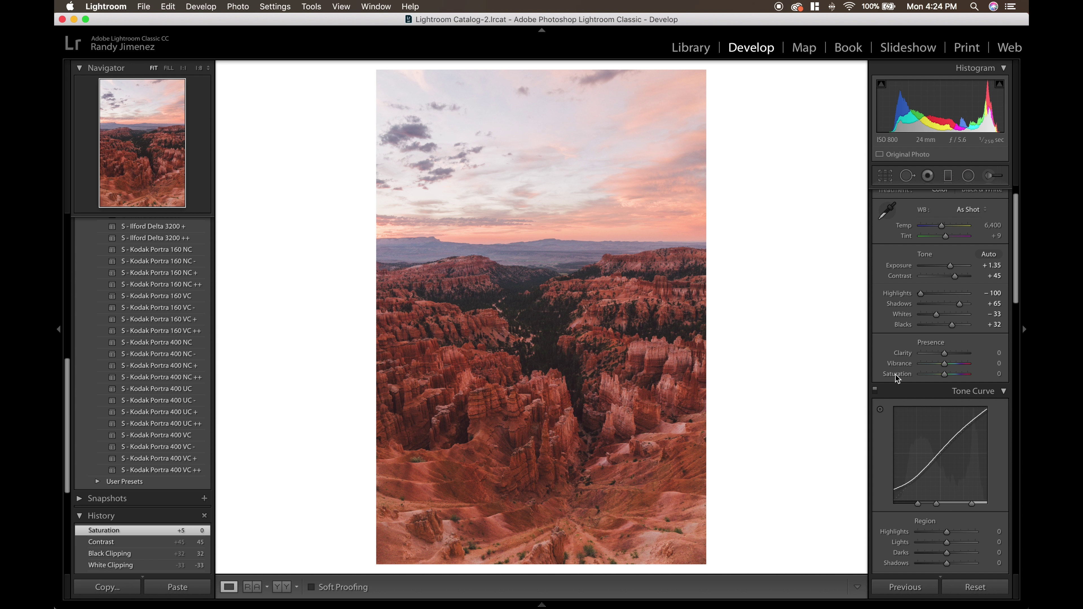
Set the tone curve's highlight split to 90 and its Highlights region to +100.
scroll(915, 379, "down", 5)
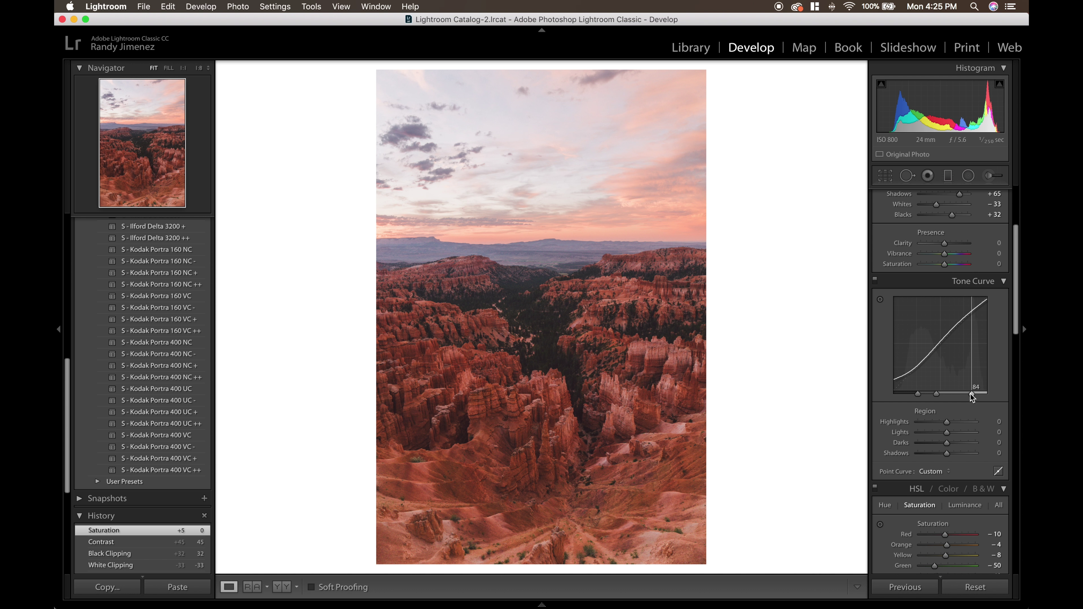
left_click_drag(970, 394, 1006, 397)
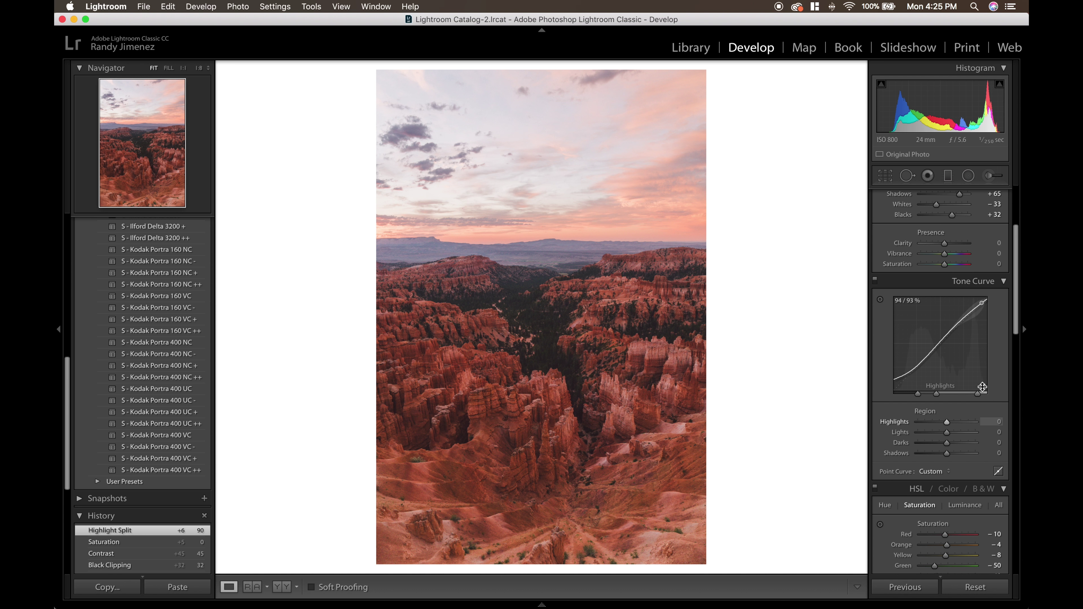
left_click_drag(978, 395, 960, 395)
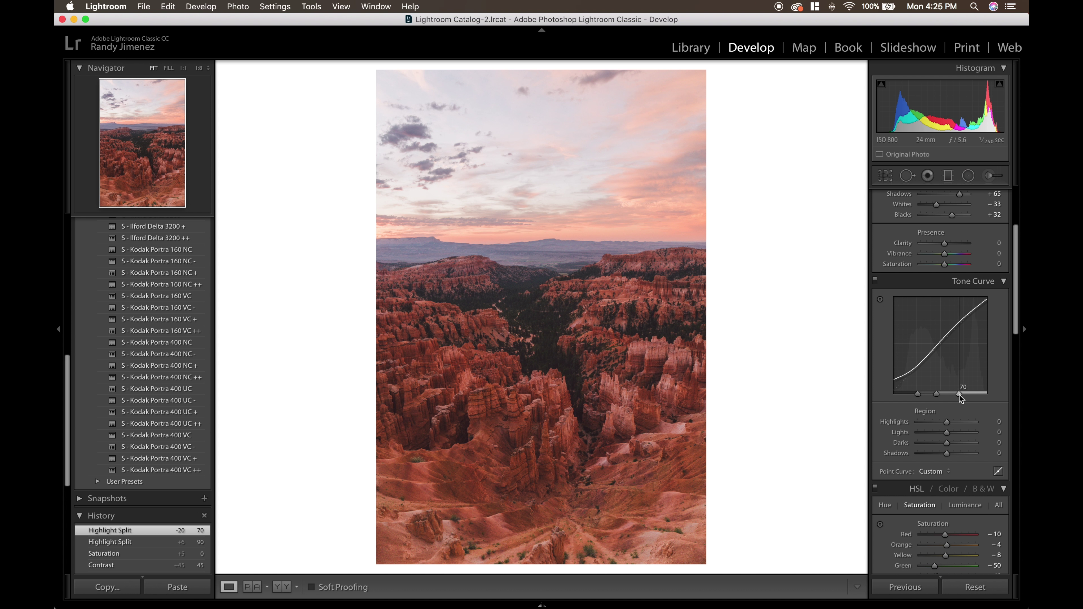
left_click_drag(960, 396, 991, 404)
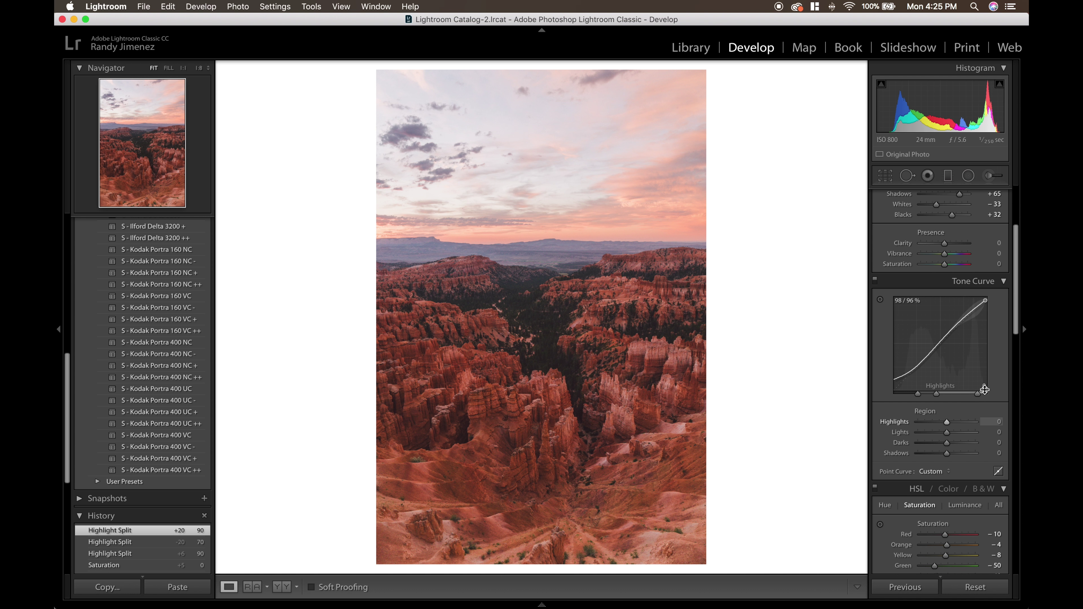
left_click_drag(948, 423, 1003, 423)
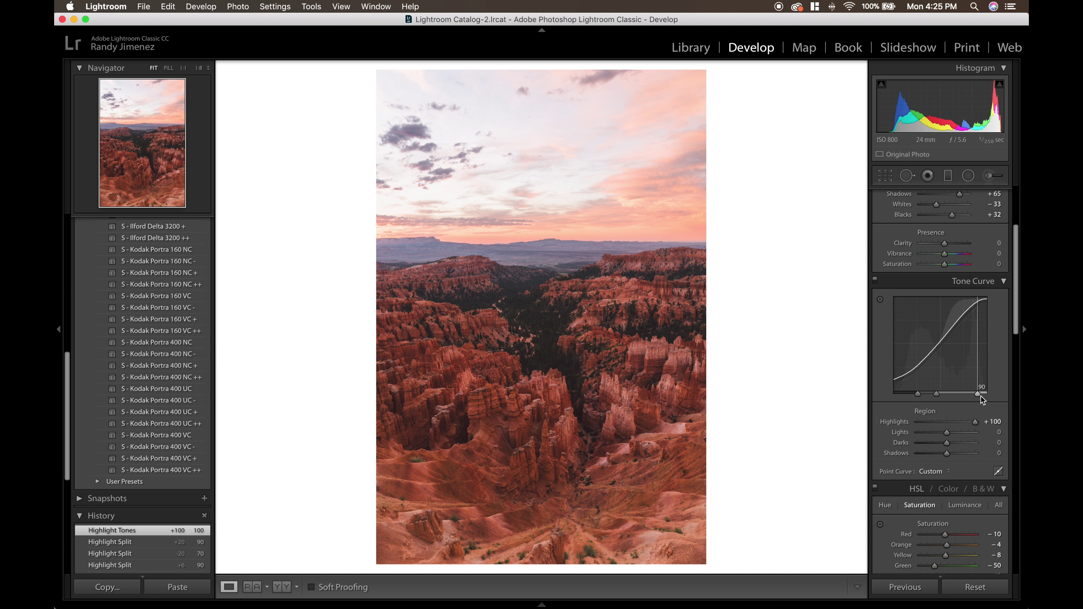
left_click_drag(980, 394, 1004, 399)
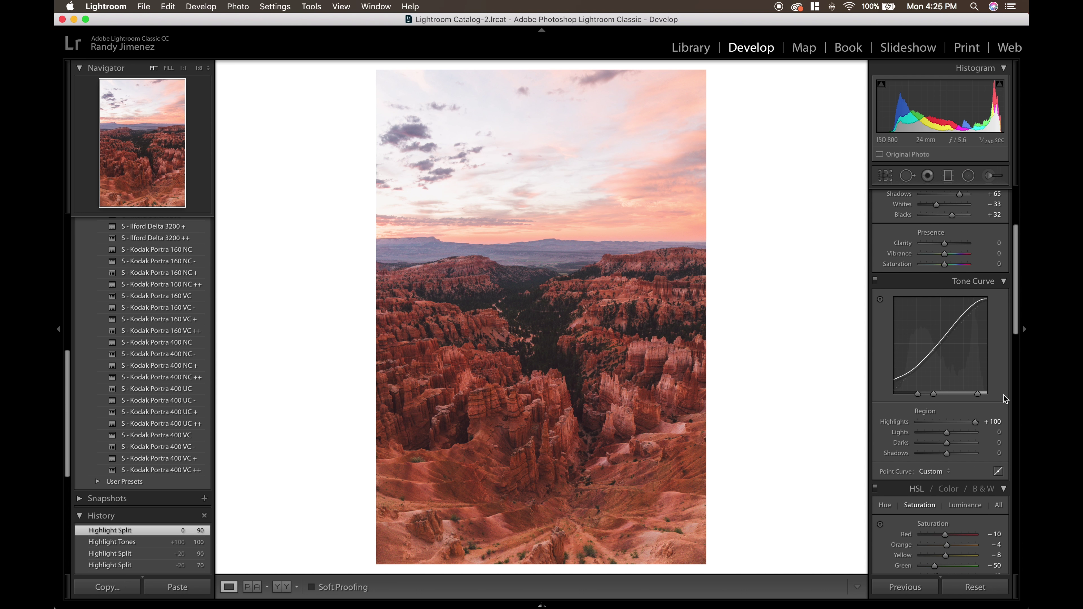
Set the tone curve's Lights to +6, Darks to -4 and Shadows to -40, and compare with the original photo.
left_click_drag(932, 393, 935, 395)
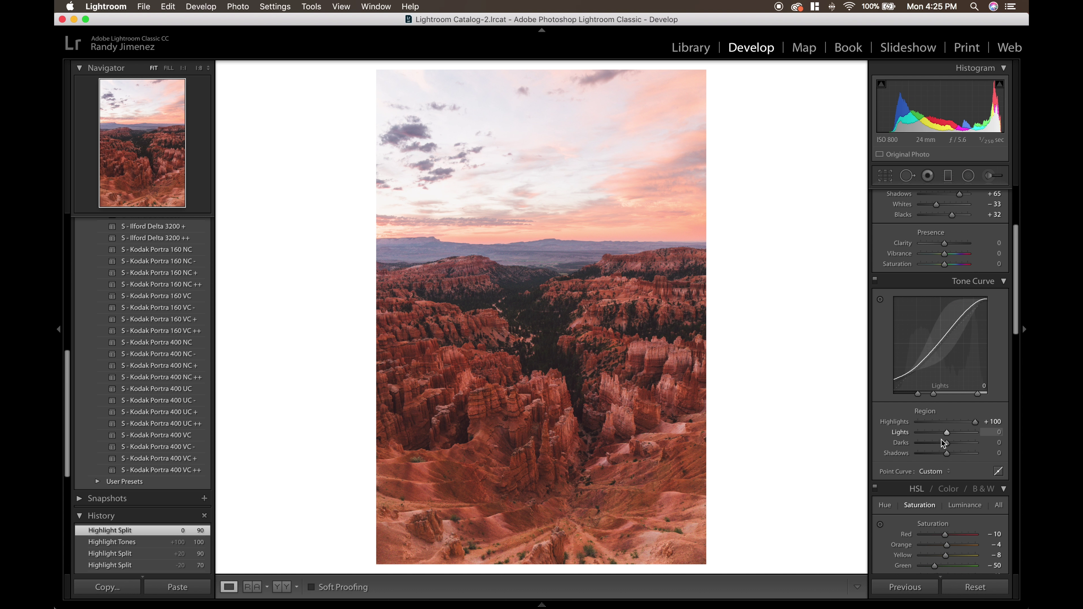
left_click_drag(949, 432, 936, 456)
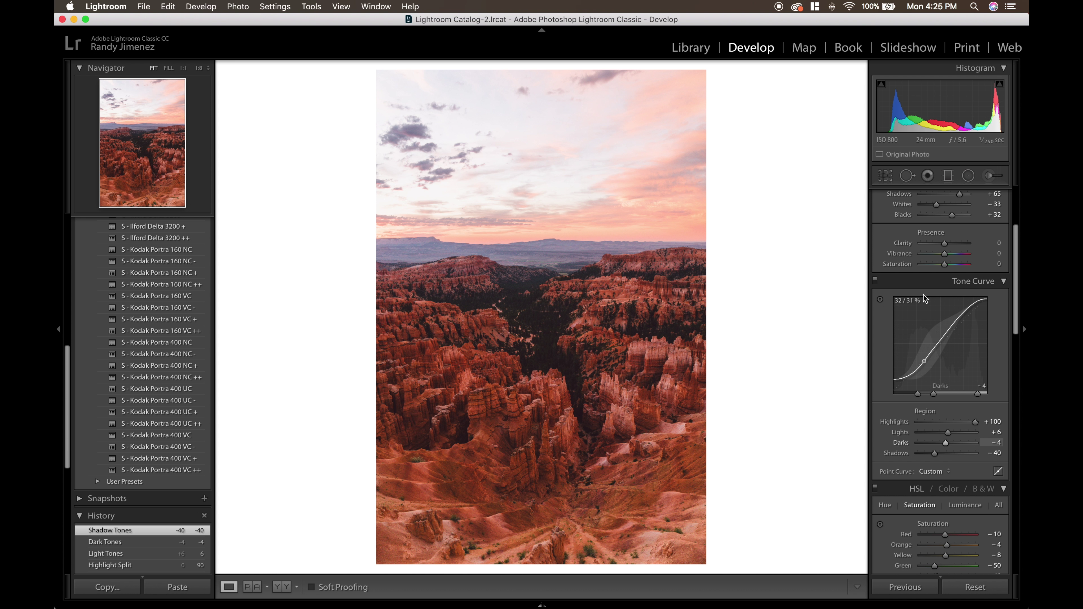
left_click(585, 268)
key("backslash")
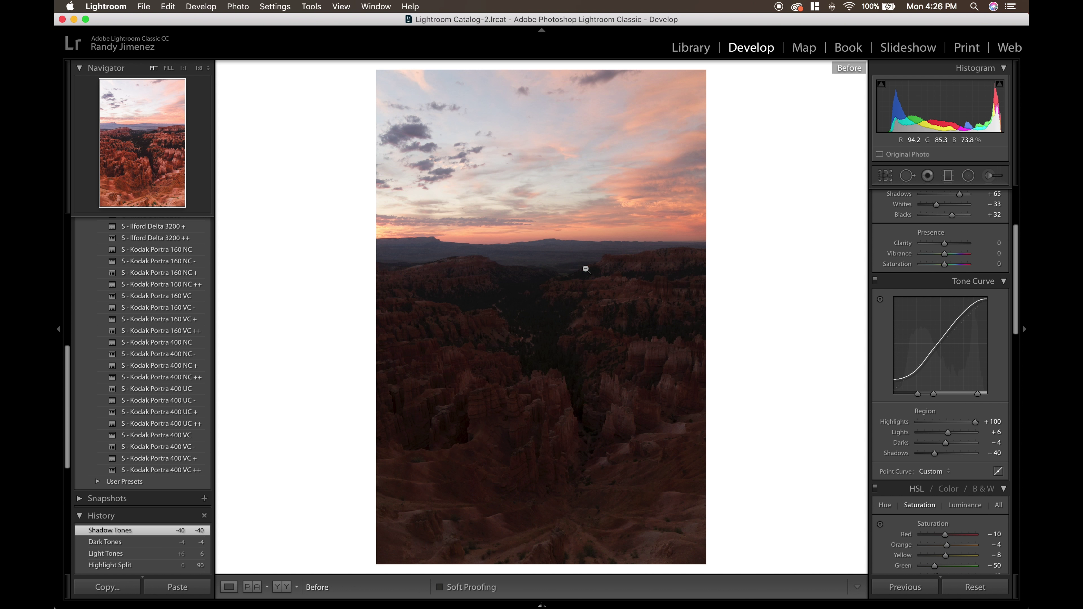
key("backslash")
Add a horizontal graduated filter over the sky and move it down so its fade ends just below the horizon.
key("m")
left_click_drag(569, 68, 566, 184)
left_click_drag(567, 126, 568, 206)
Set the sky filter's Exposure to -0.86, Contrast to 12 and Whites to 0, and finish editing the filter.
left_click_drag(945, 252, 941, 255)
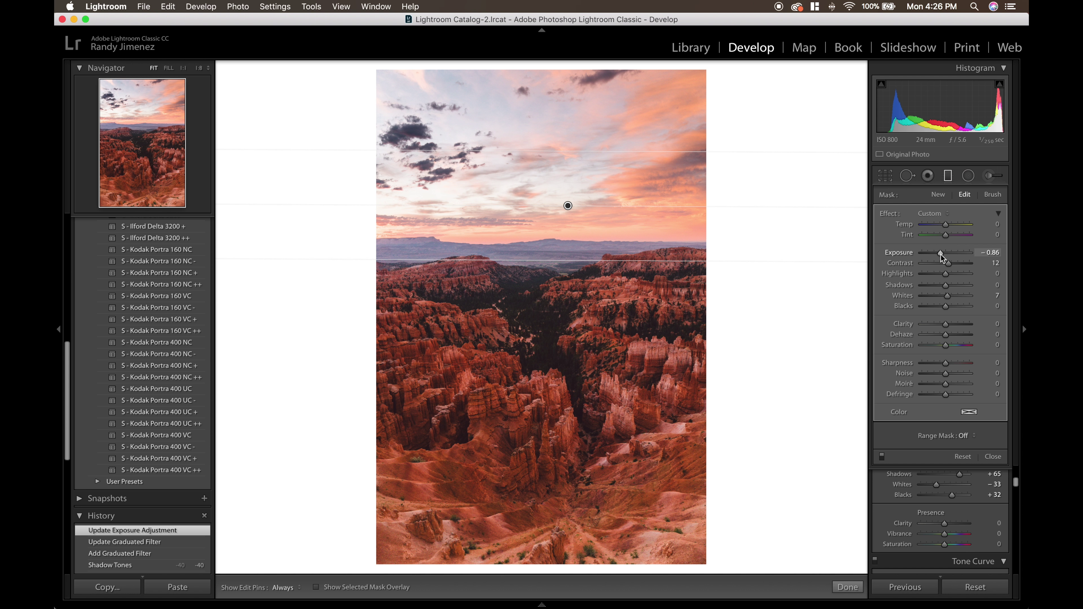
double_click(898, 265)
double_click(901, 300)
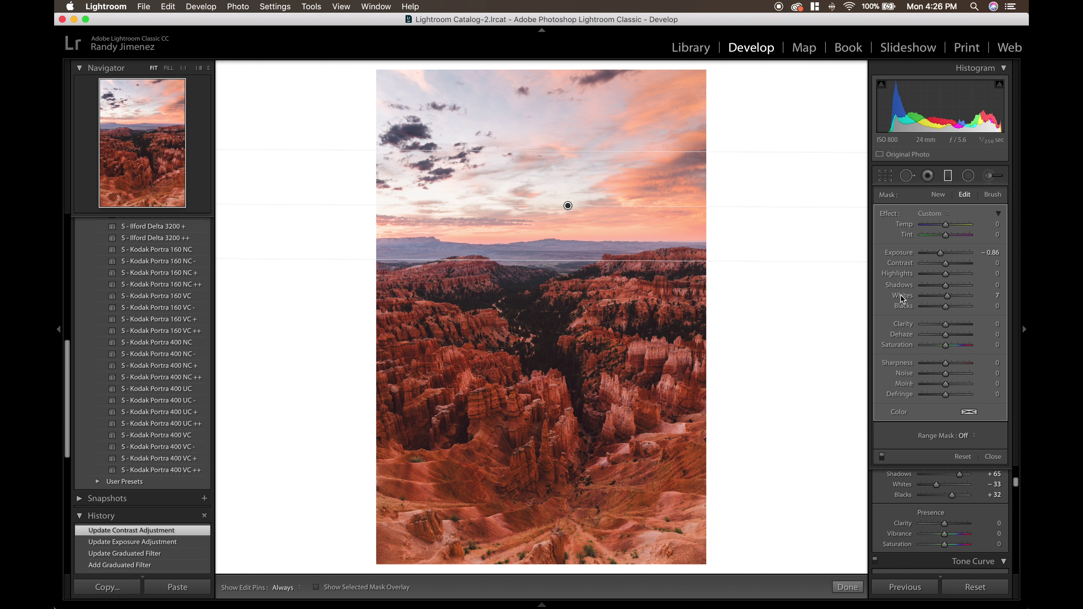
left_click_drag(945, 263, 949, 267)
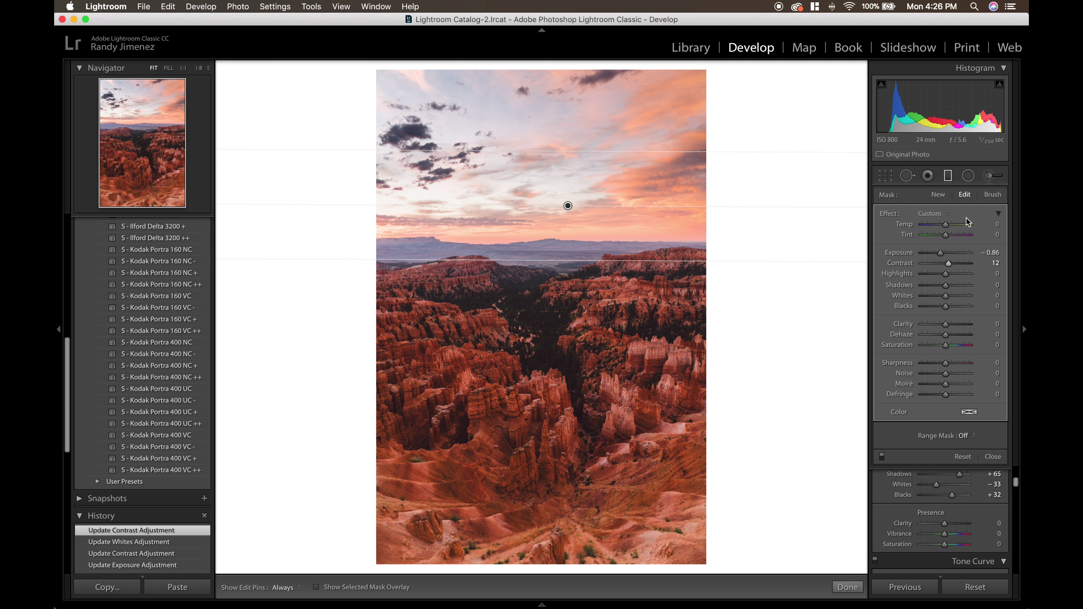
left_click(949, 176)
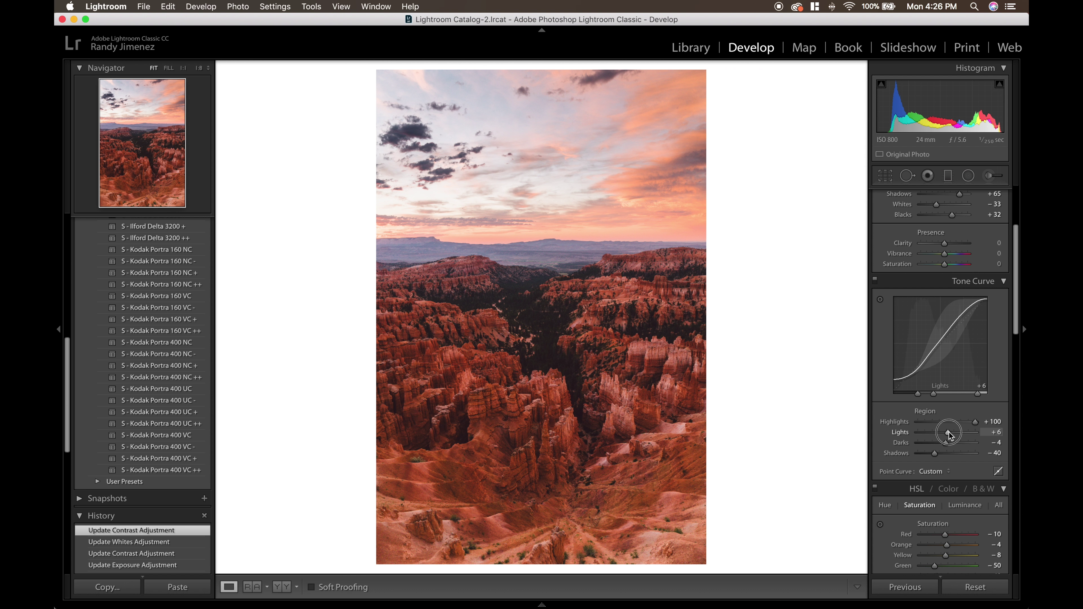
Set the tone curve's Lights region to +18.
left_click_drag(950, 434, 953, 433)
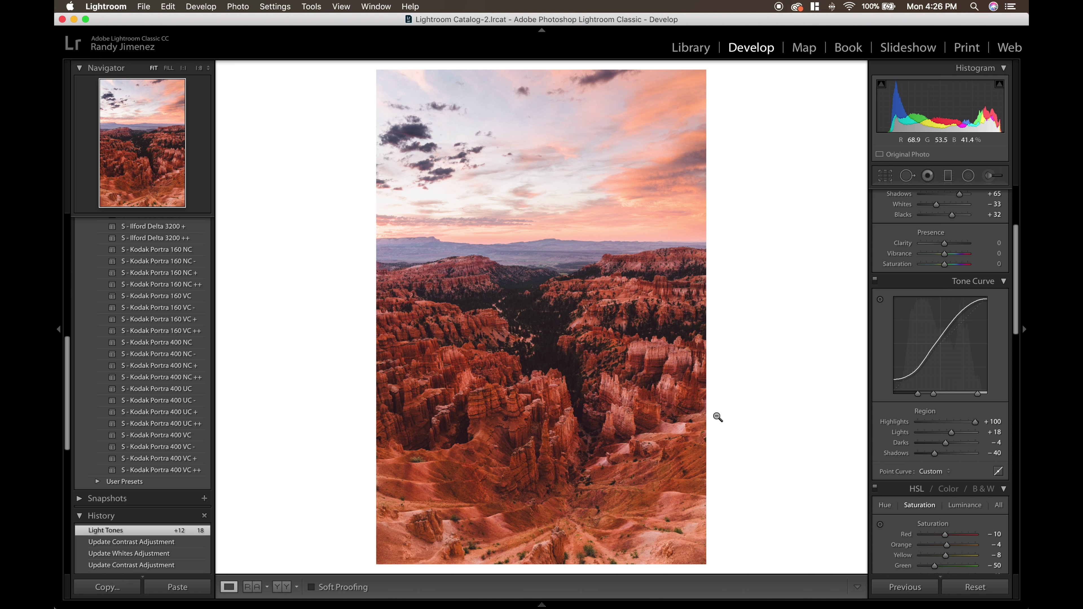
Compare the photo's earlier Saturation history state with the latest Light Tones state.
scroll(167, 539, "down", 10)
scroll(167, 539, "down", 6)
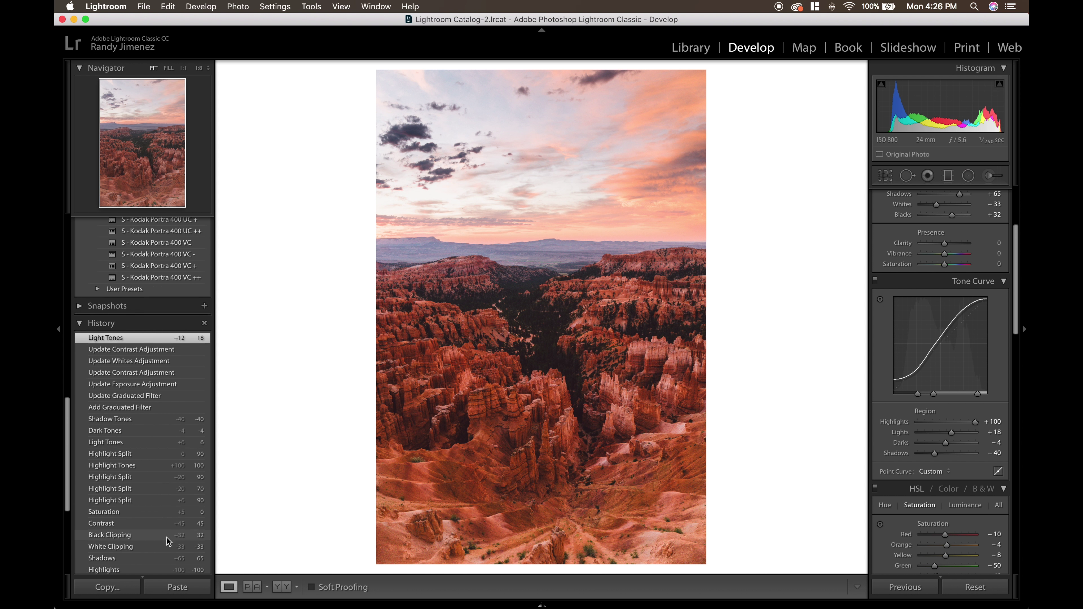
scroll(177, 383, "down", 2)
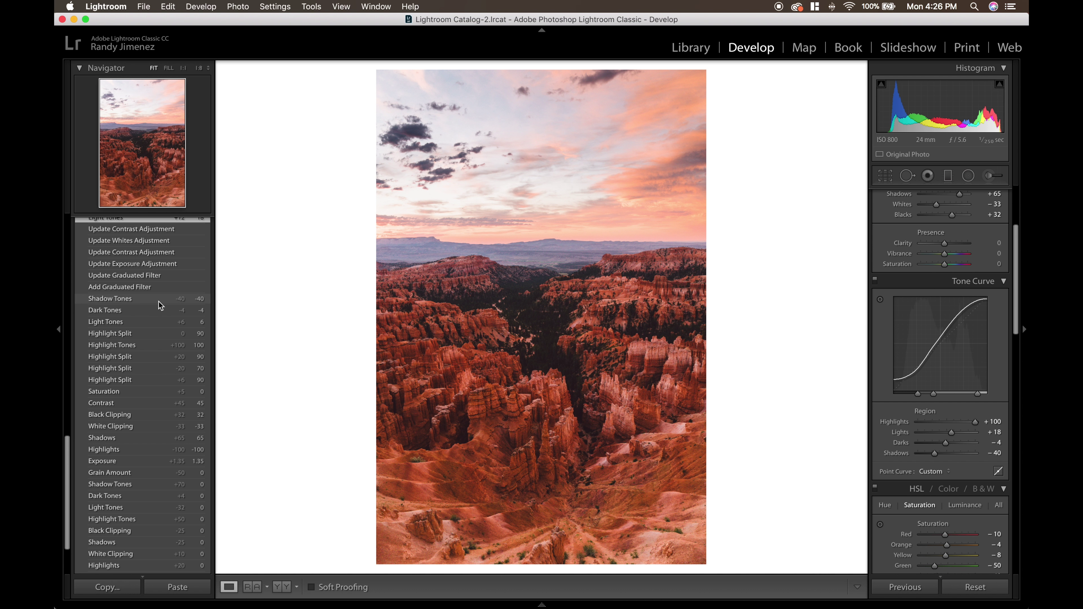
left_click(144, 392)
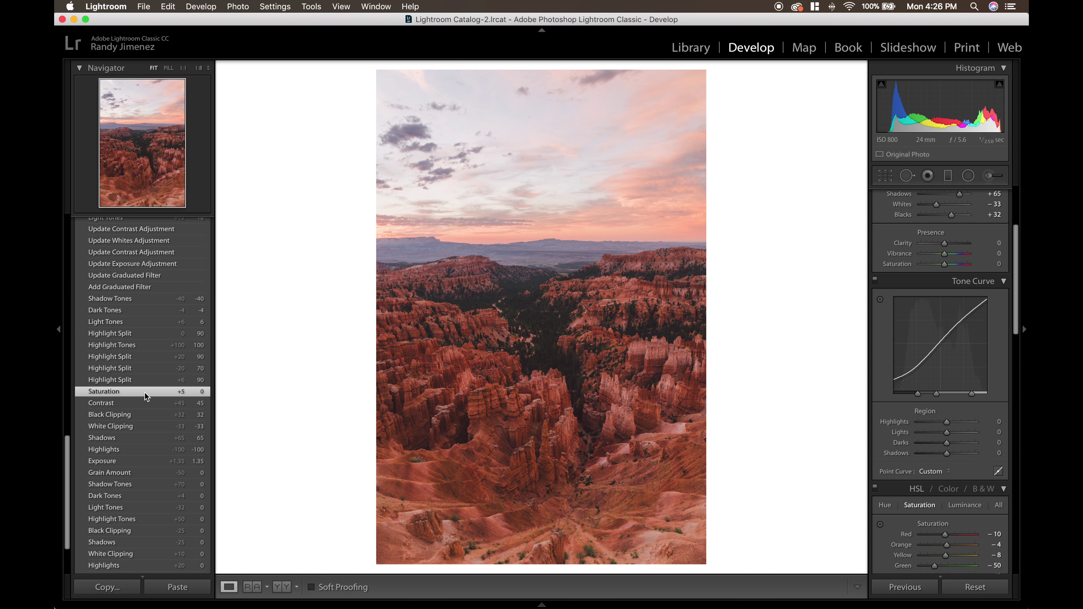
scroll(152, 363, "up", 2)
scroll(152, 363, "up", 2)
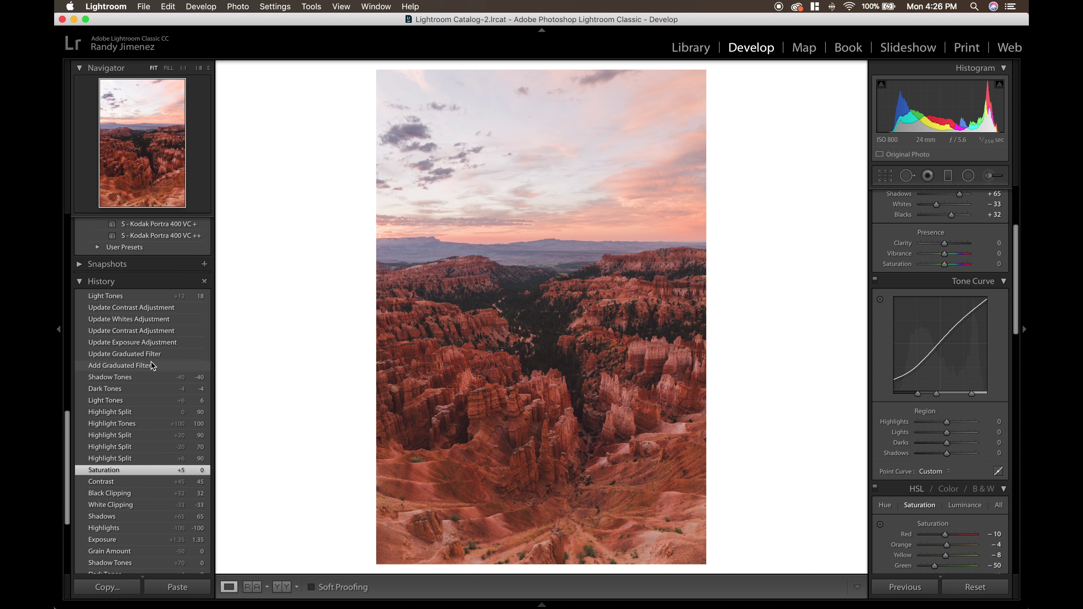
left_click(134, 304)
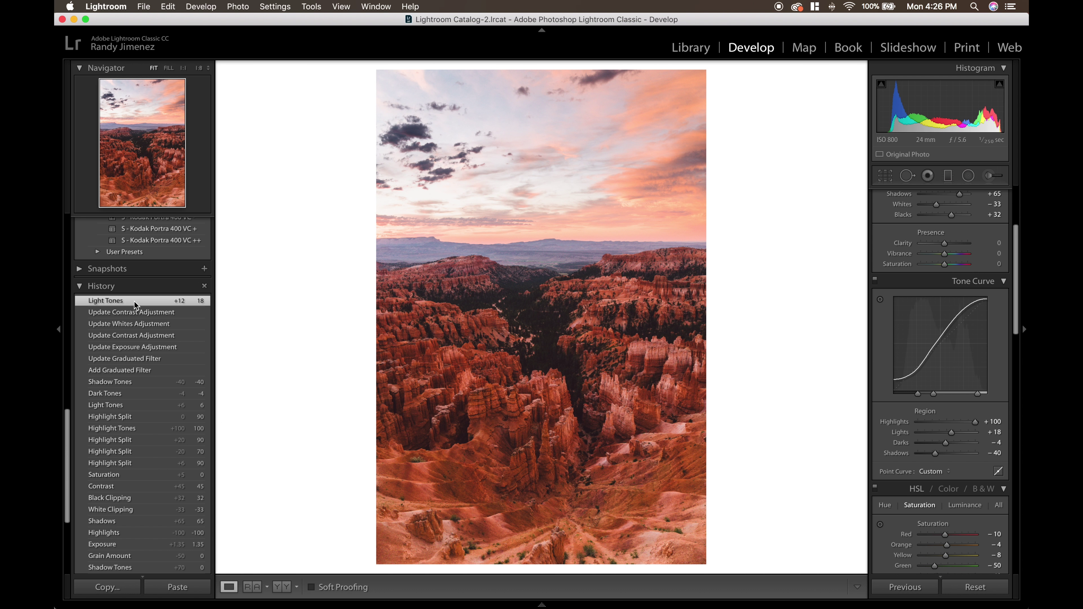
Compare the Saturation and Shadow Tones history states to review the tone curve's effect, and return to the latest Light Tones state.
left_click(124, 476)
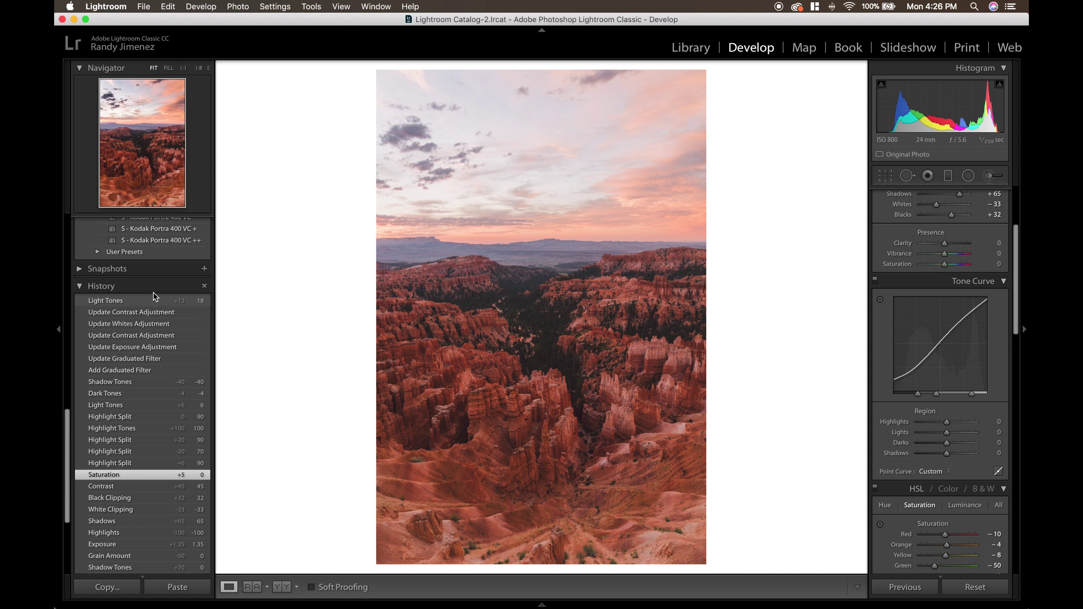
left_click(139, 385)
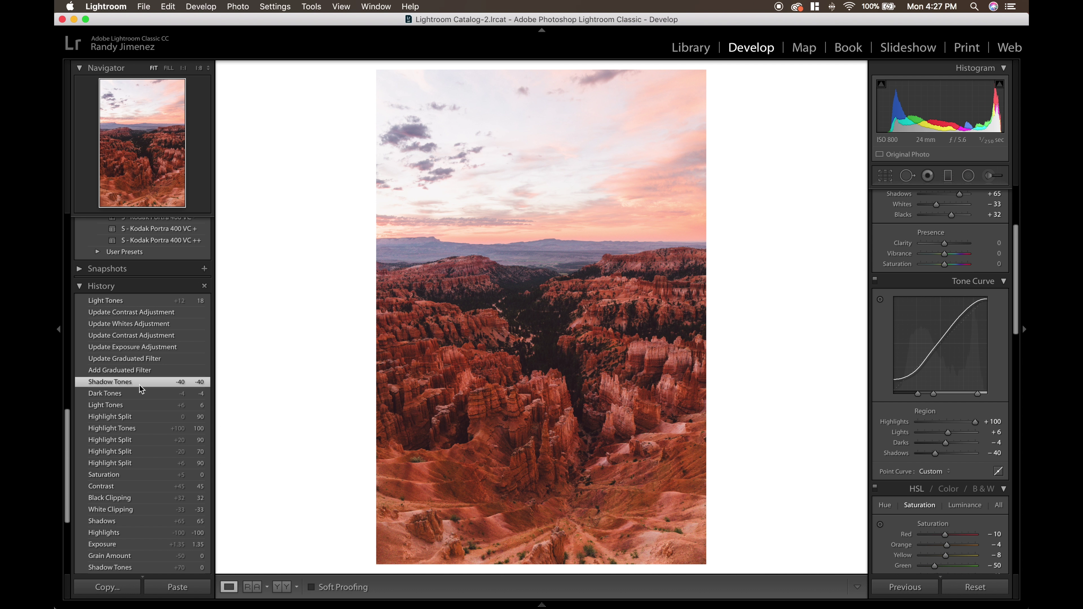
left_click(120, 477)
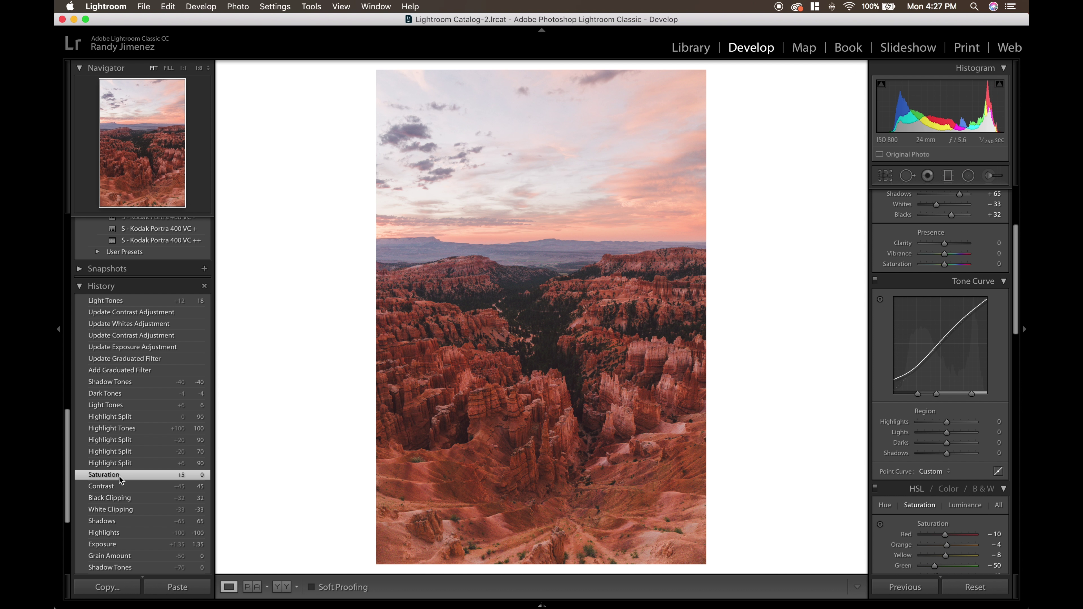
left_click(148, 383)
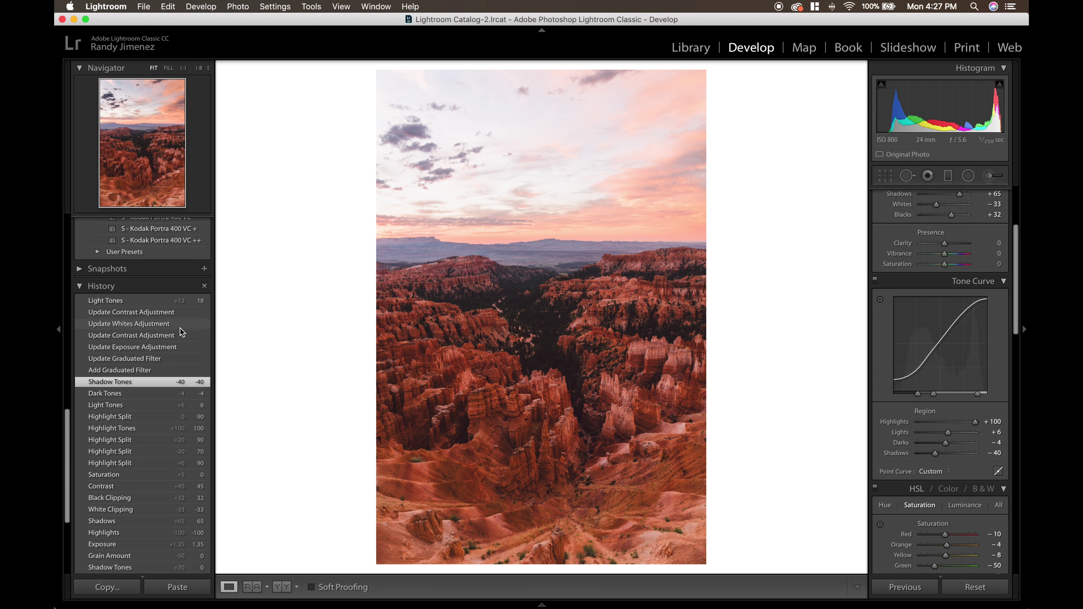
left_click(155, 302)
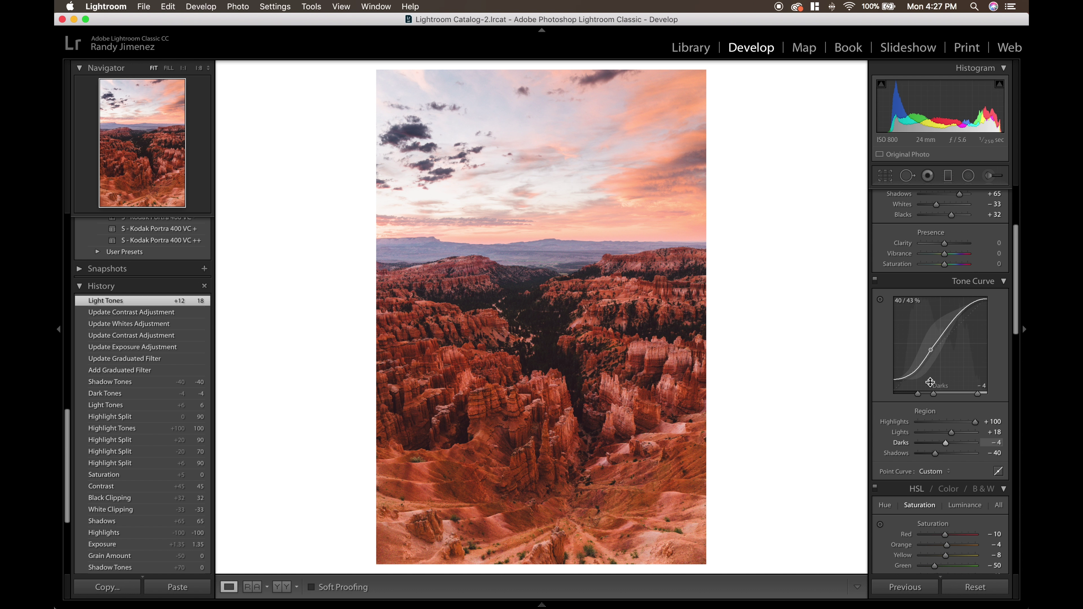
Cool the photo's white balance slightly by setting Temp to 6,050.
scroll(930, 381, "up", 5)
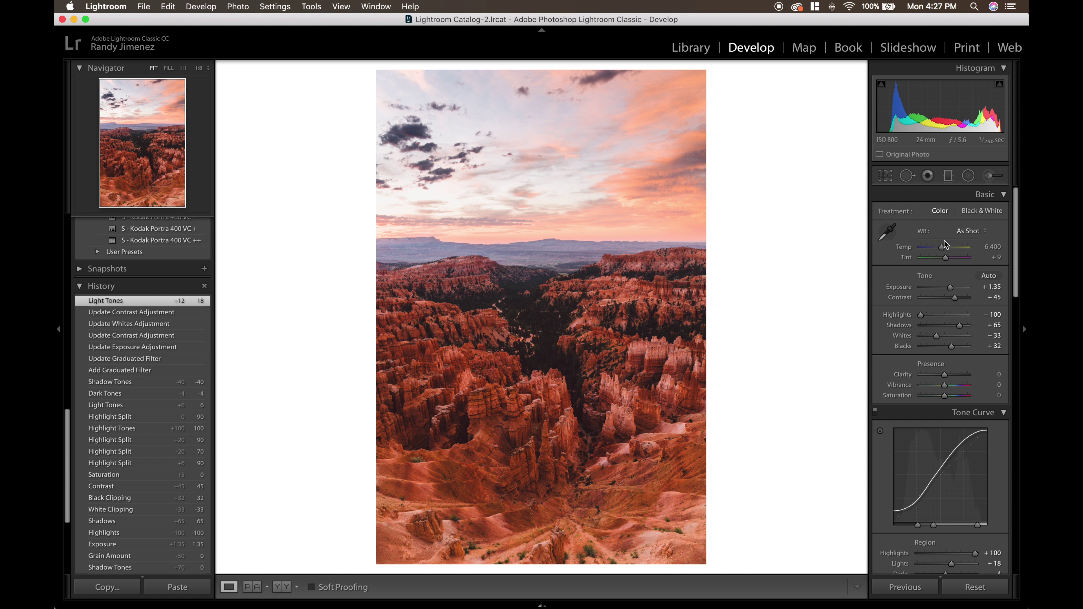
left_click_drag(943, 247, 942, 247)
Set the HSL Saturation of Orange to +4, Yellow to -49 and Blue to -18, and the Orange Luminance to +1.
scroll(948, 281, "down", 10)
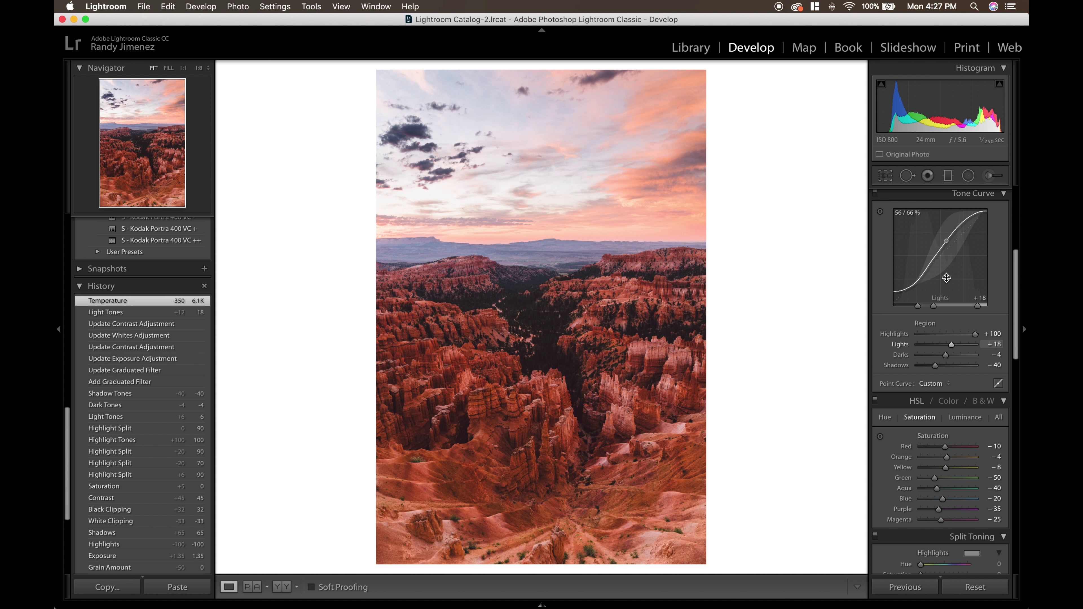
scroll(948, 282, "down", 5)
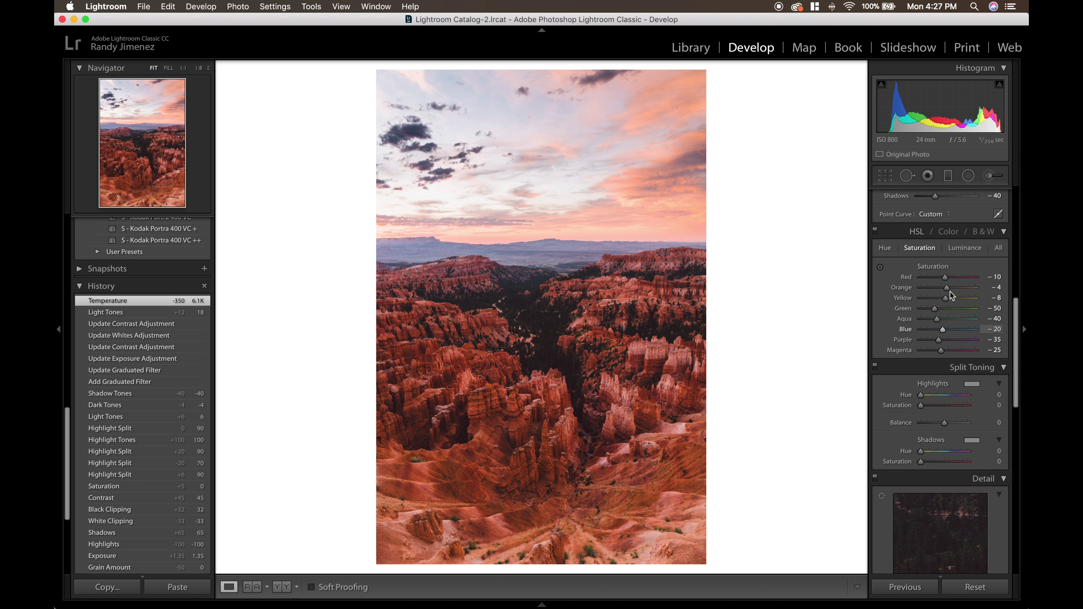
left_click_drag(949, 290, 952, 291)
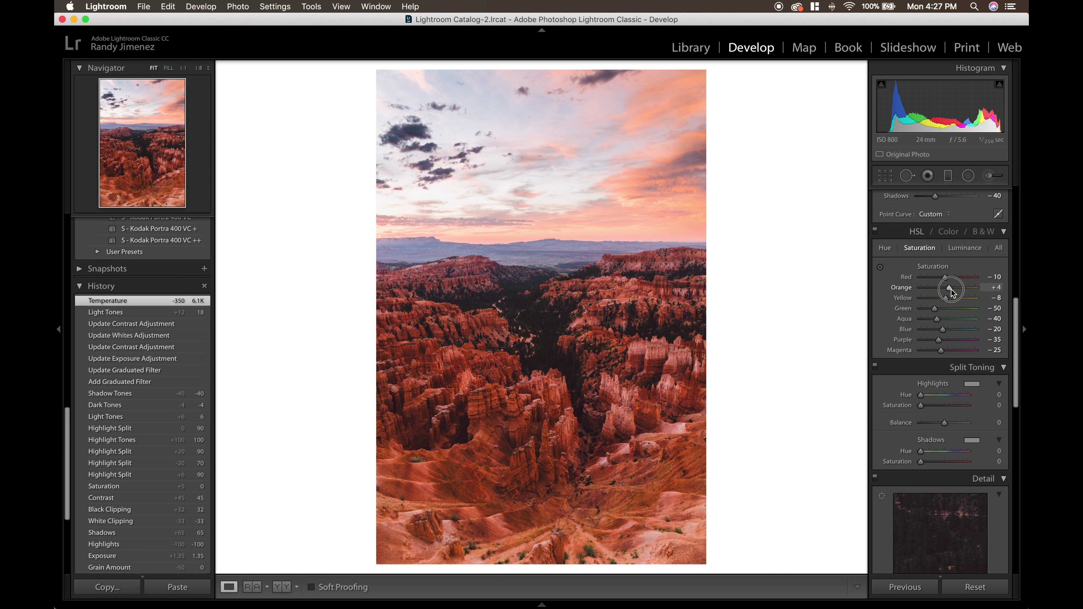
left_click_drag(951, 290, 945, 332)
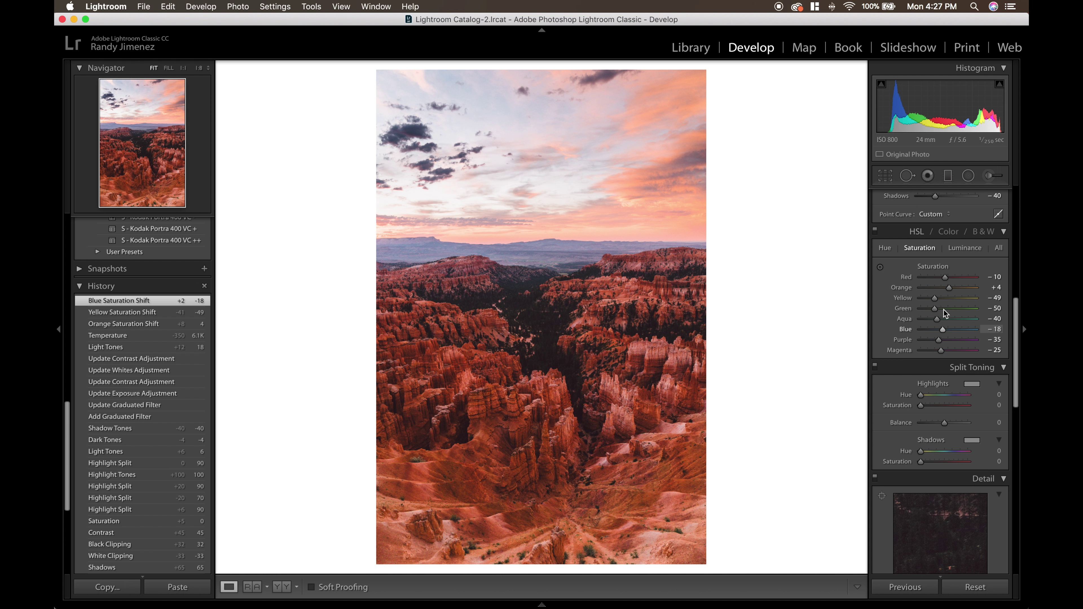
left_click(969, 248)
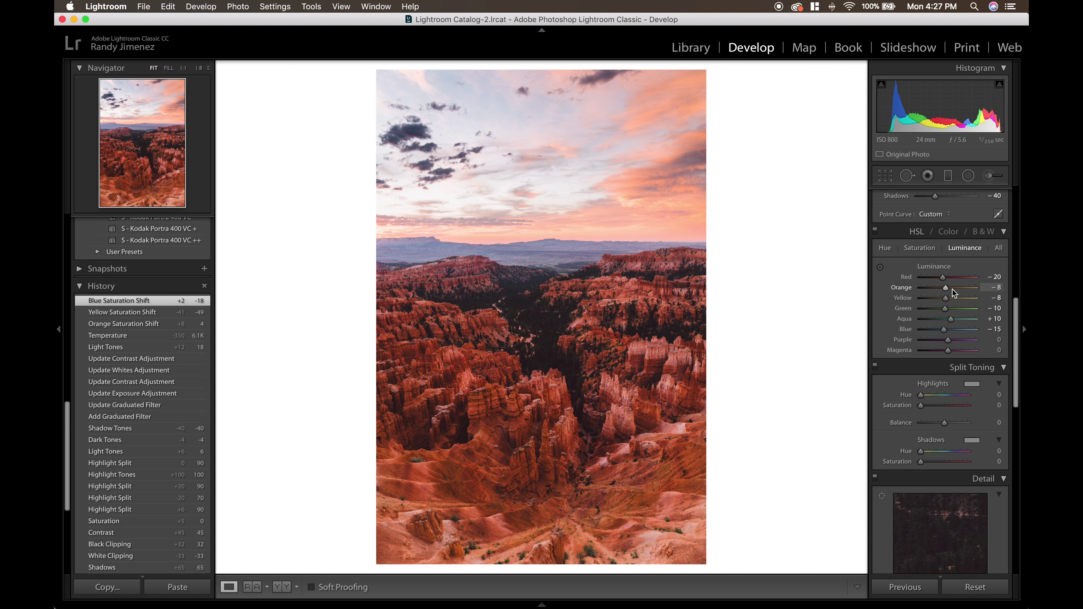
left_click_drag(947, 288, 949, 290)
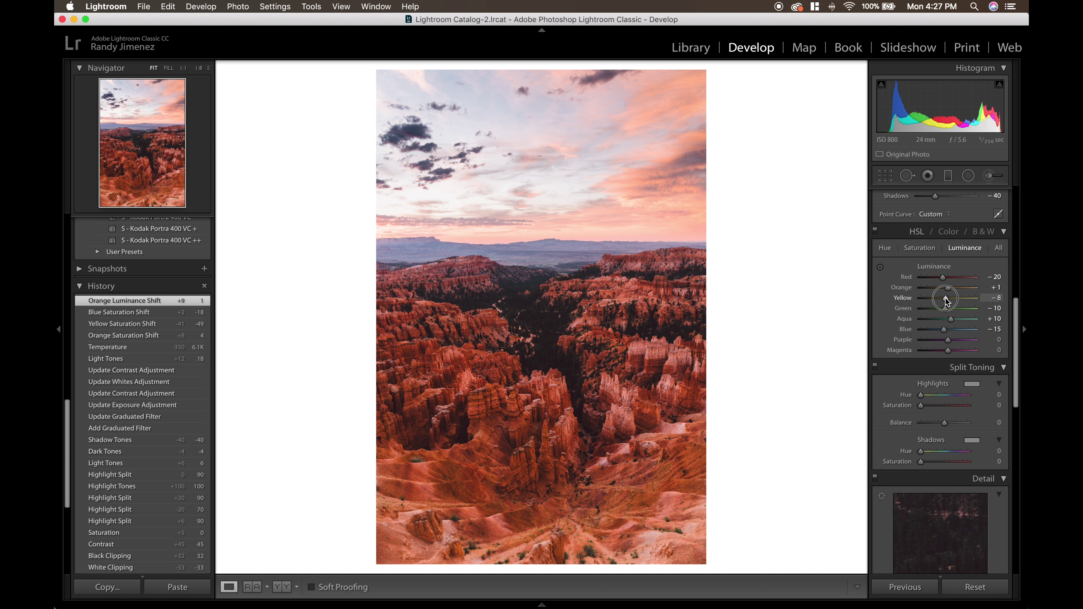
Reopen the sky's graduated filter and set its Exposure to -1.18 and Whites to 27.
left_click(948, 175)
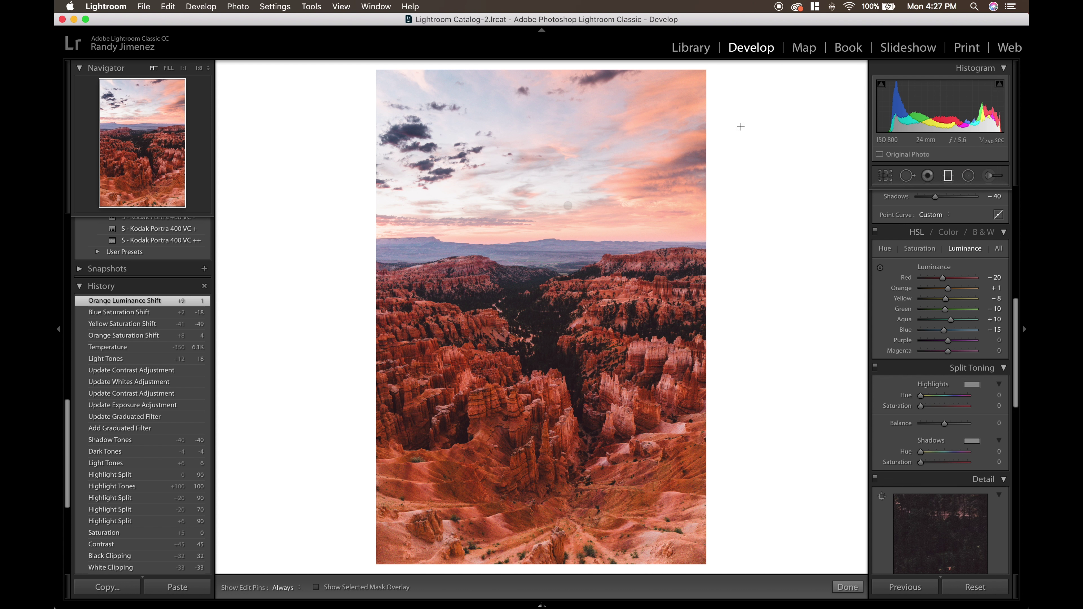
left_click(568, 207)
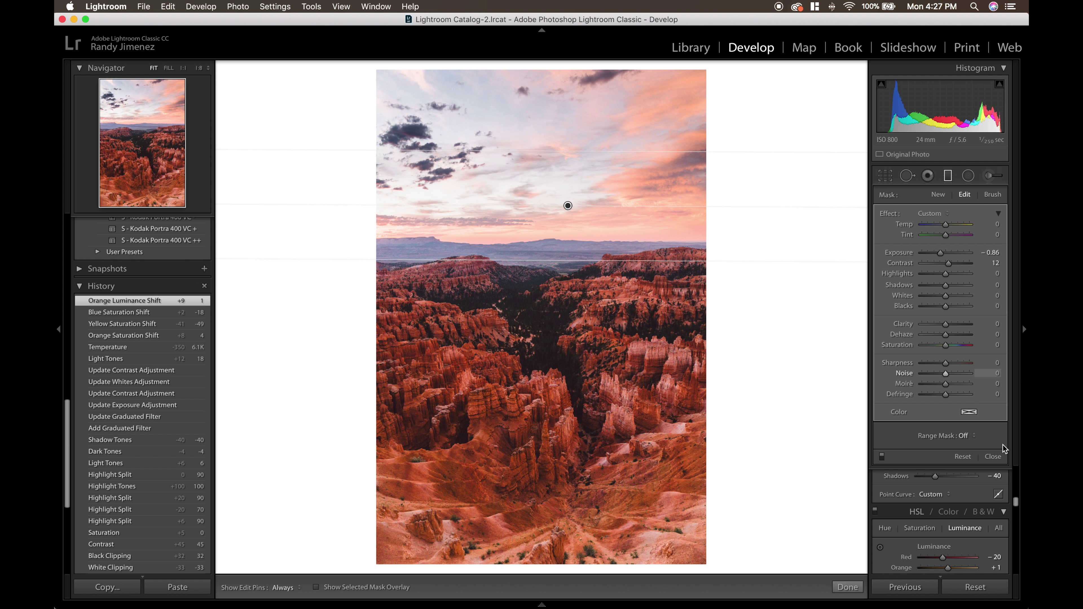
left_click_drag(941, 255, 940, 254)
left_click_drag(946, 297, 953, 301)
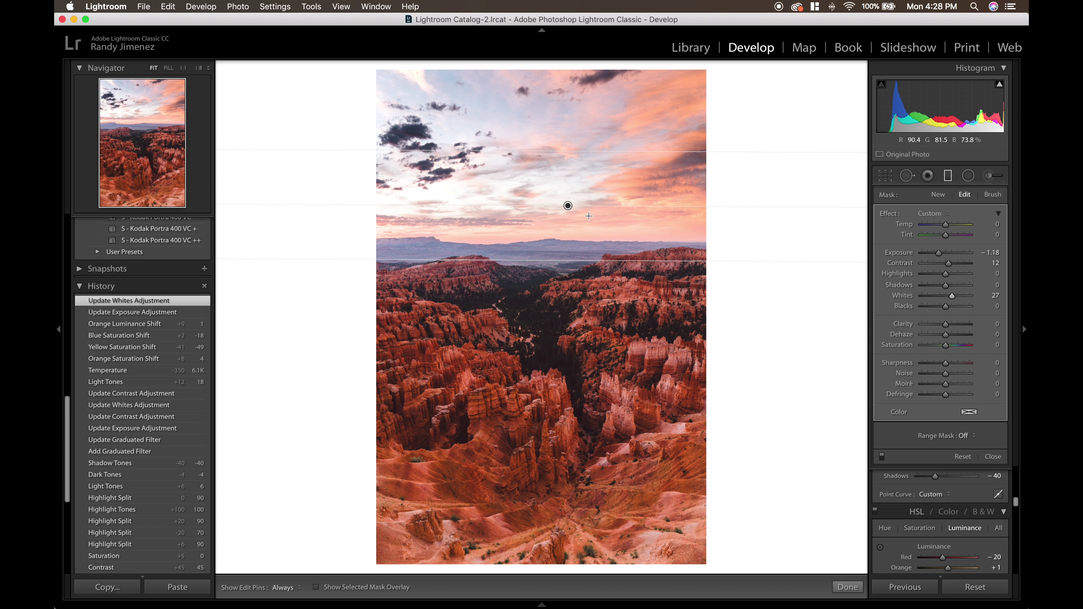
Move the sky filter down slightly, pull its lower edge up to just below the horizon using the mask overlay, and finish editing.
left_click_drag(569, 206, 569, 218)
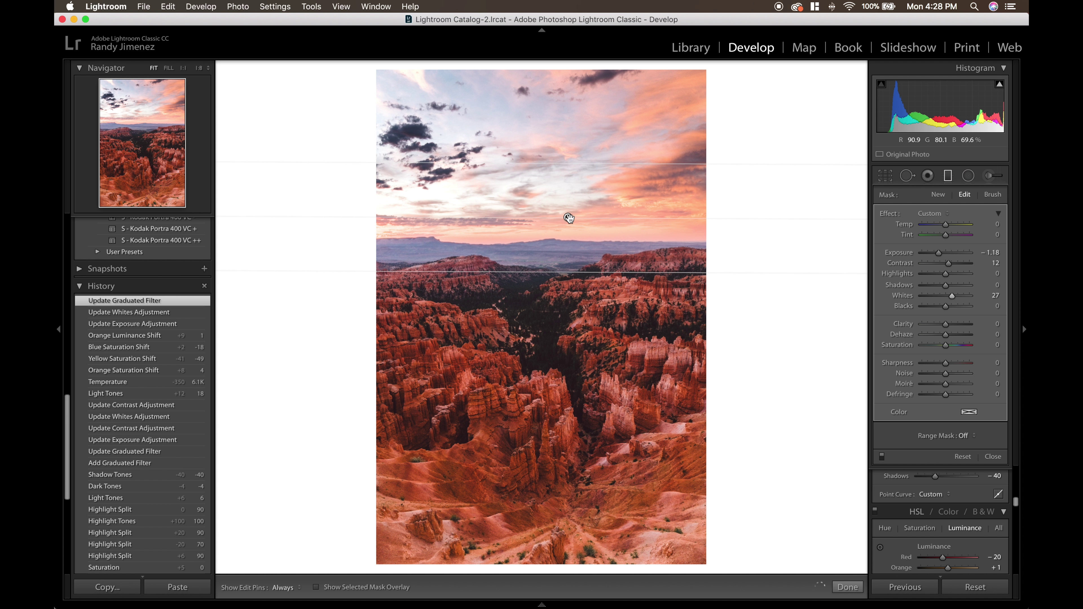
left_click(316, 587)
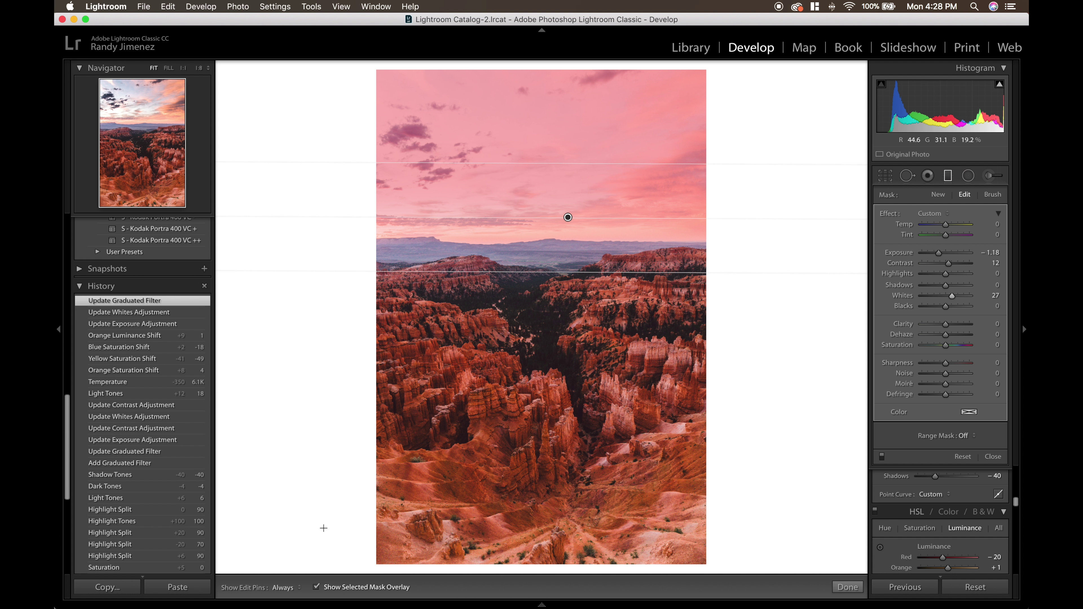
left_click(316, 587)
left_click(316, 589)
mouse_move(553, 272)
left_mouse_down()
mouse_move(553, 284)
mouse_move(556, 252)
mouse_move(557, 264)
left_mouse_up()
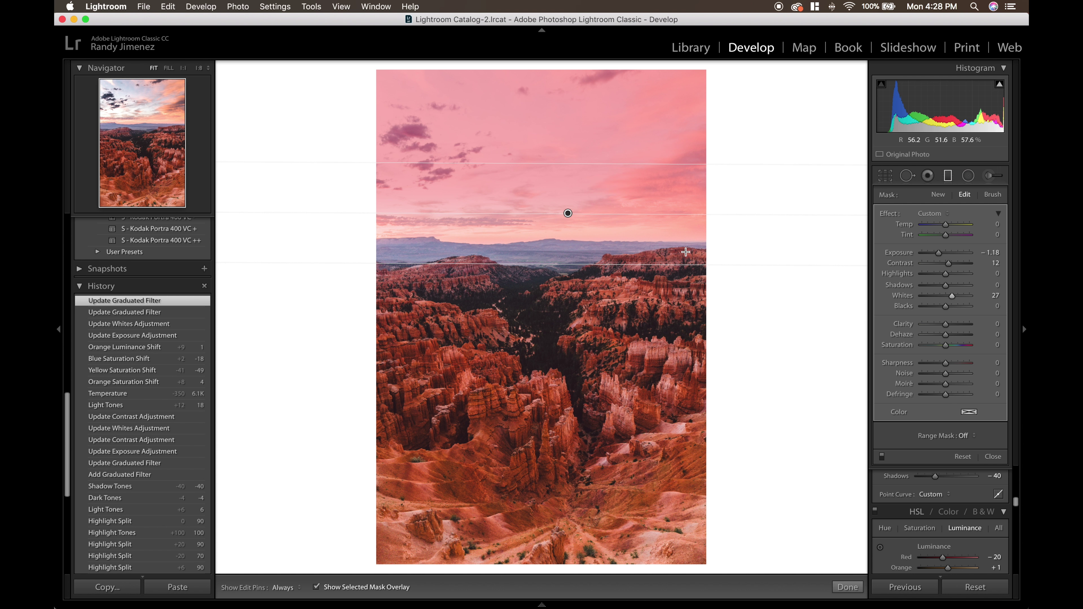
left_click(315, 587)
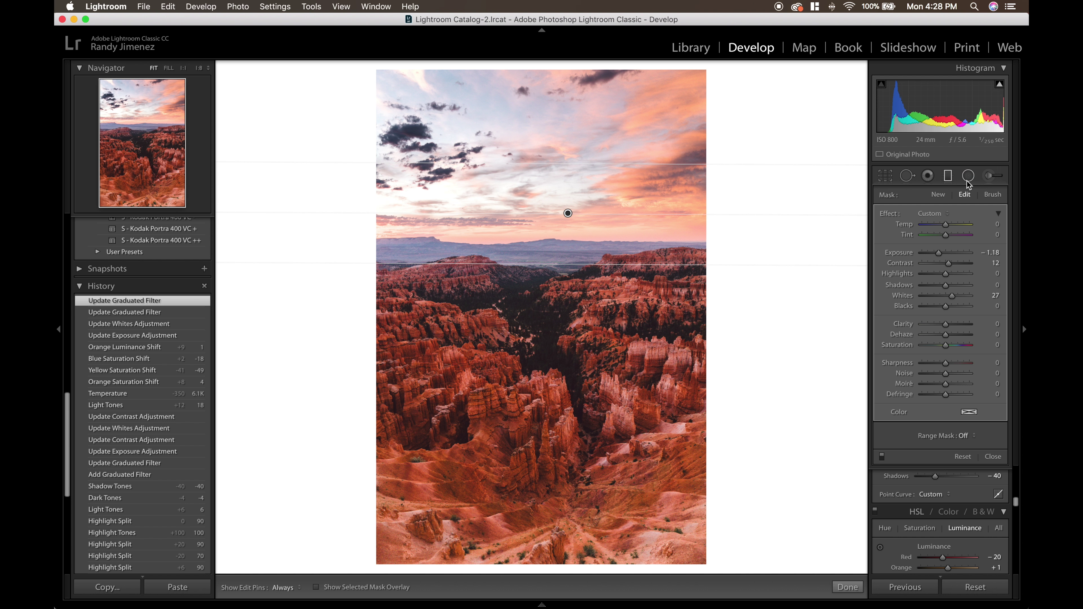
left_click(950, 178)
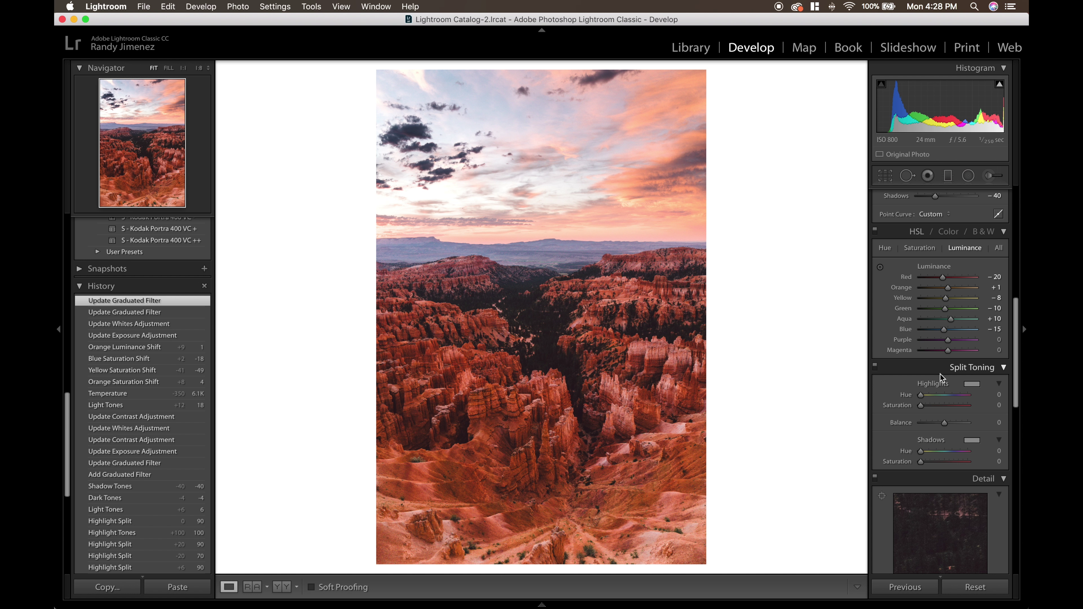
Set the sharpening Amount to 65 and Masking to 90, and compare the result with the original photo.
scroll(941, 377, "down", 5)
left_click_drag(929, 413, 963, 447)
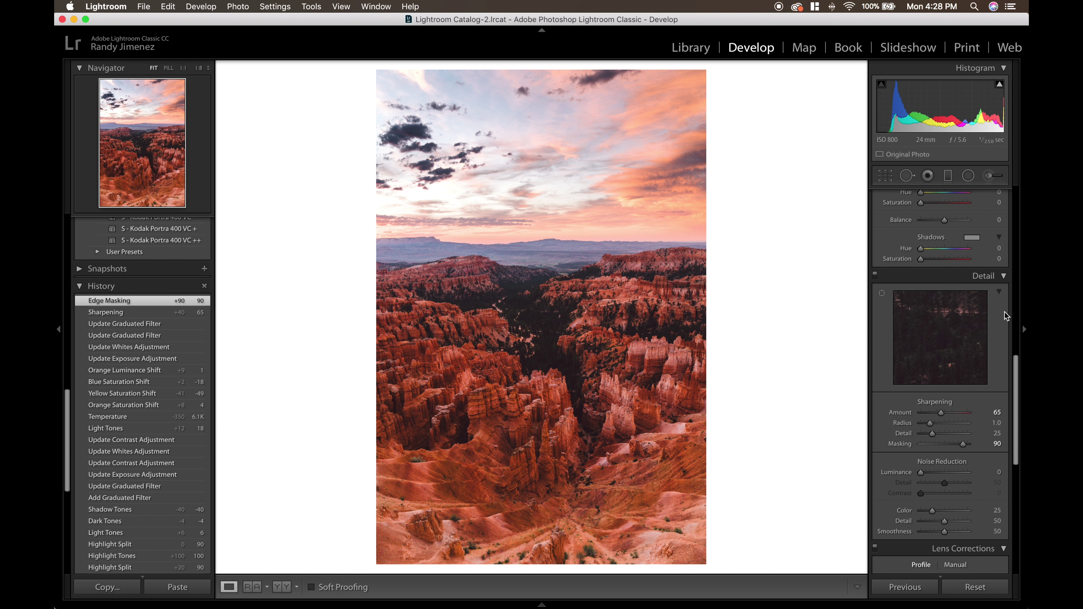
scroll(968, 457, "down", 10)
scroll(968, 458, "up", 10)
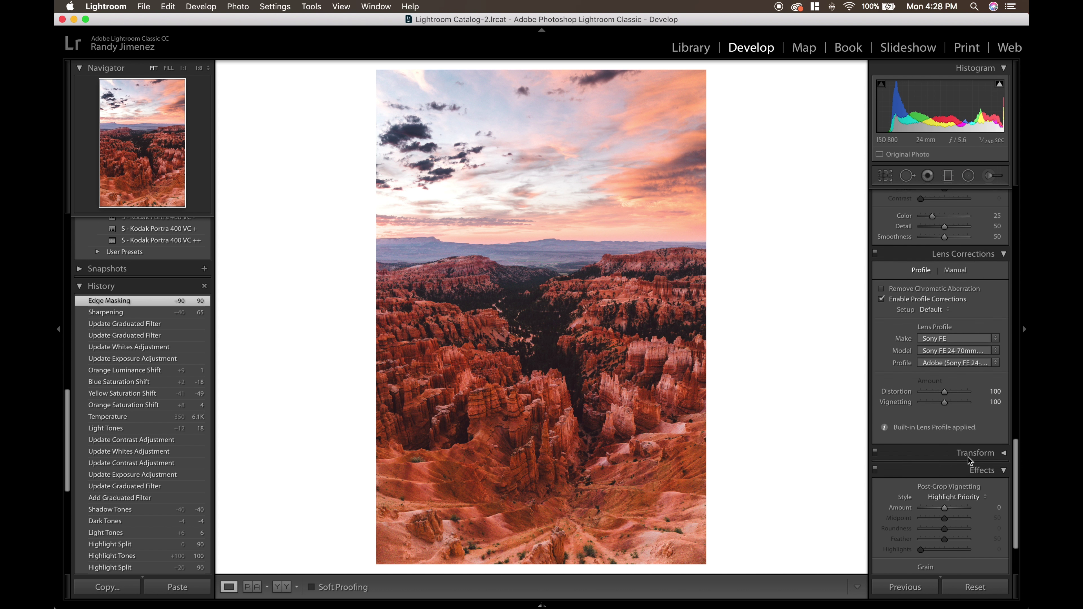
scroll(968, 457, "up", 15)
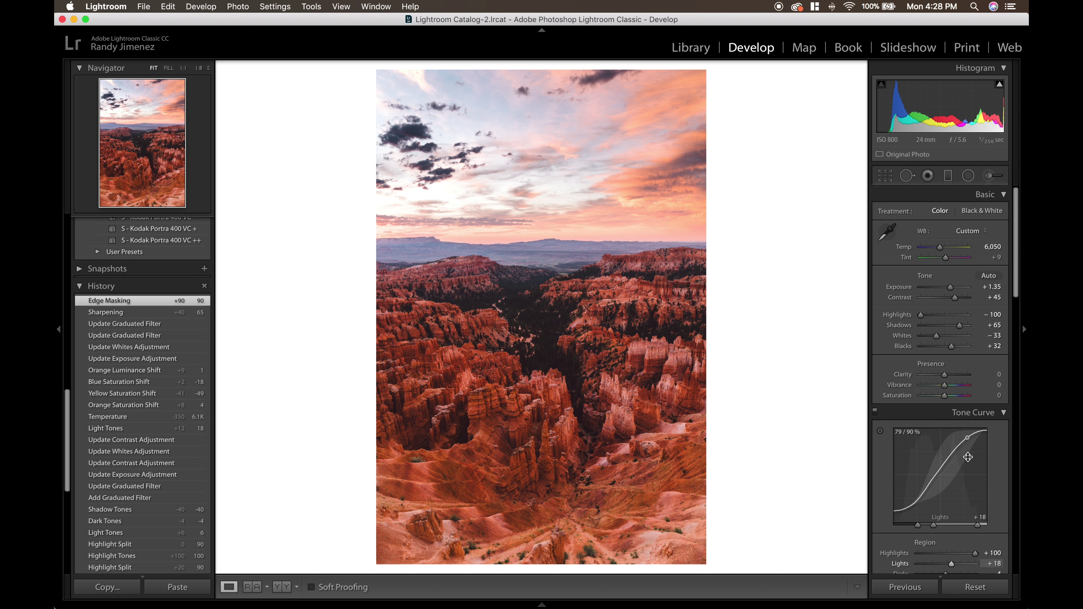
key("backslash")
key("backslash")
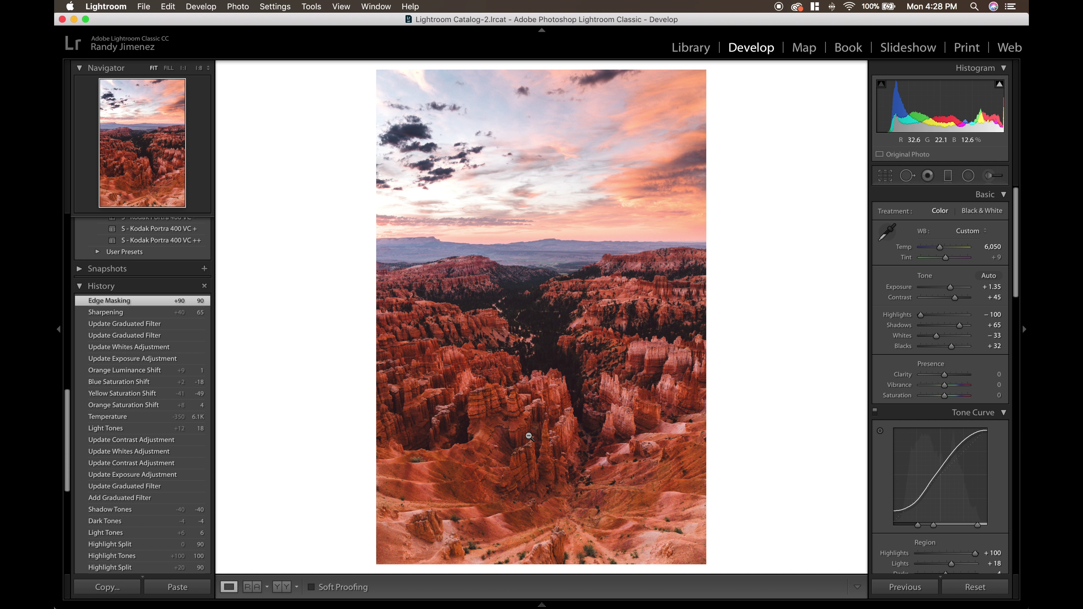
Reshape the tone curve with Lights at +24, Darks at -25 and the midtone split at 55.
scroll(951, 418, "down", 2)
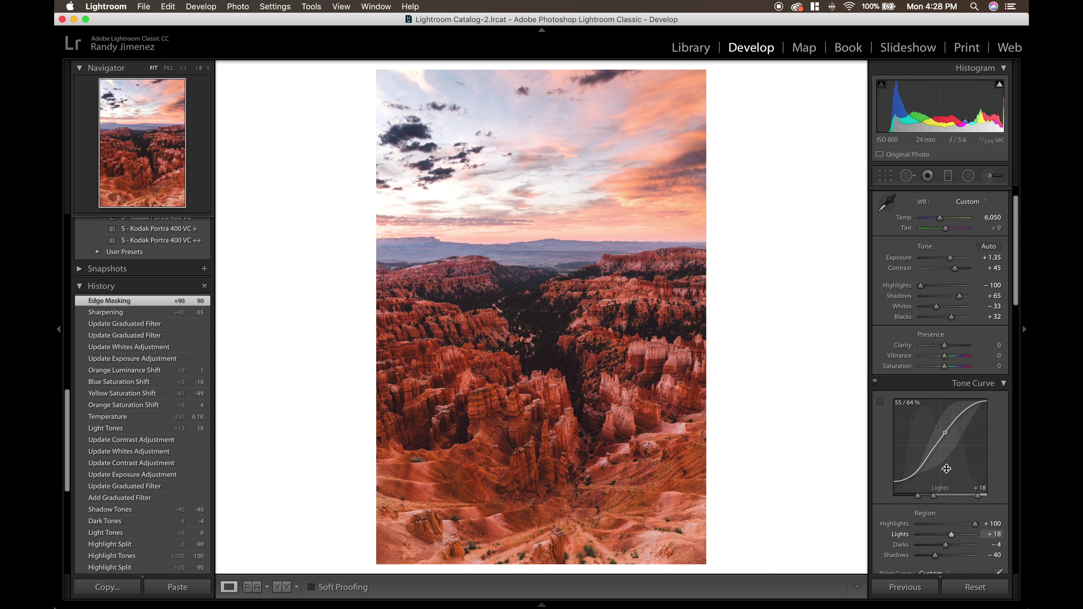
scroll(946, 466, "down", 3)
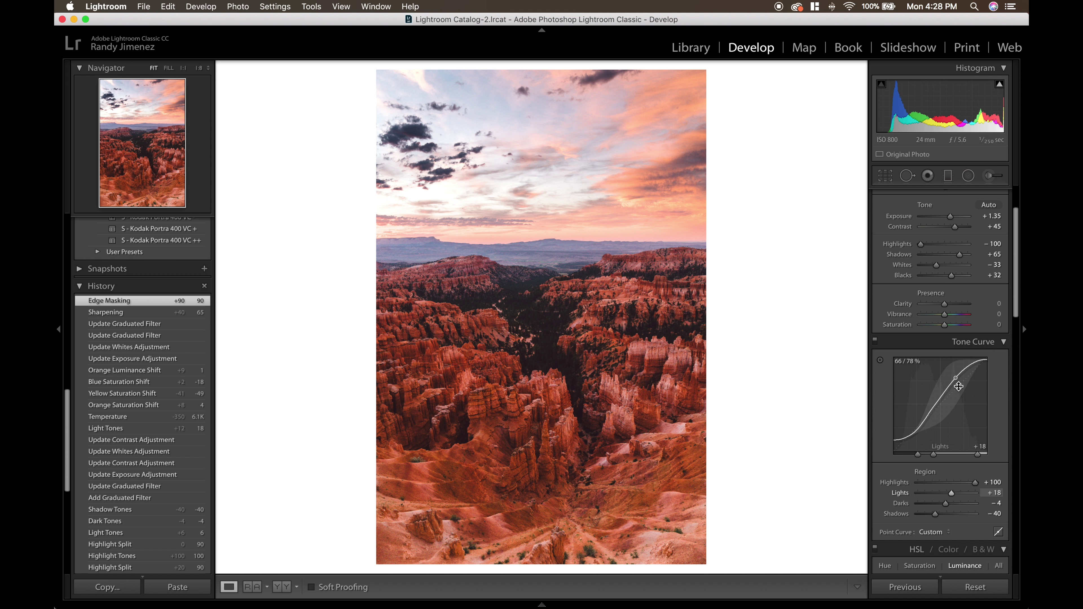
left_click_drag(944, 400, 959, 386)
left_click_drag(933, 454, 945, 455)
left_click_drag(941, 396, 929, 421)
Try the Medium Contrast point curve and switch it to Strong Contrast.
scroll(908, 481, "down", 3)
left_click(937, 494)
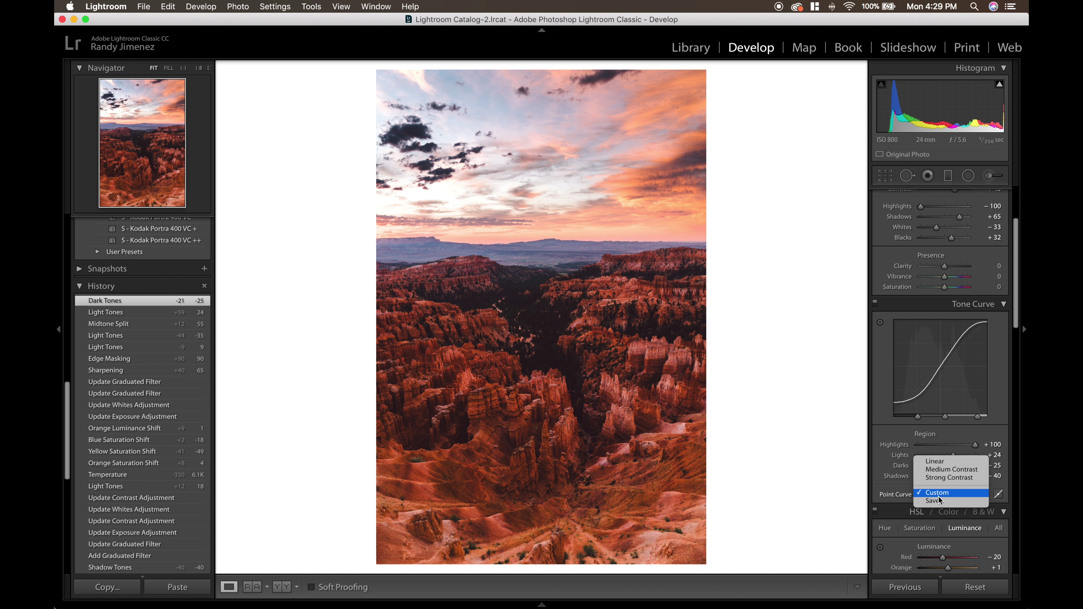
left_click(942, 470)
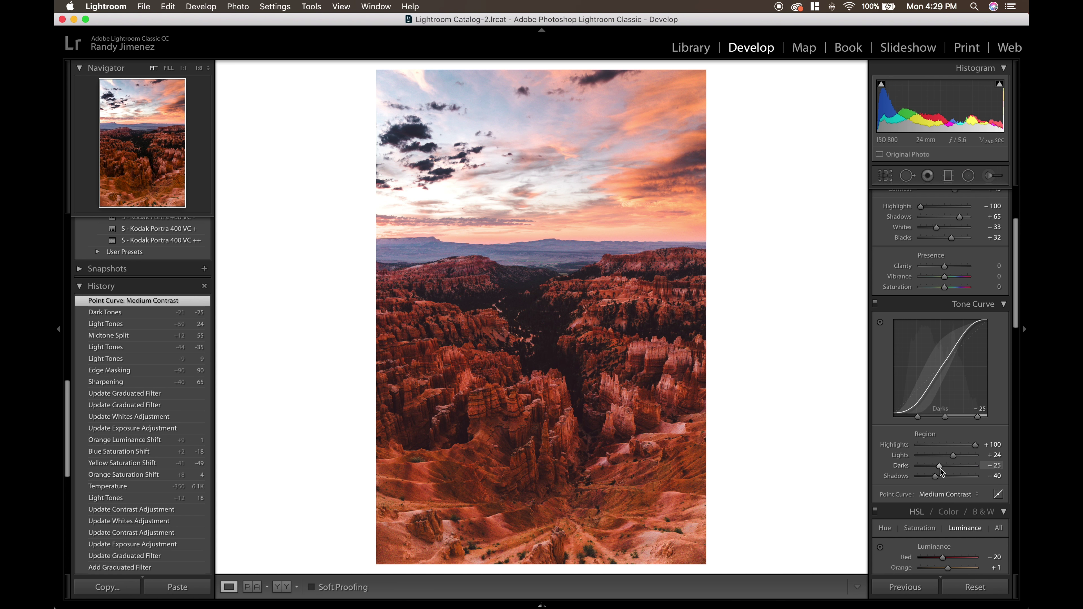
left_click(935, 495)
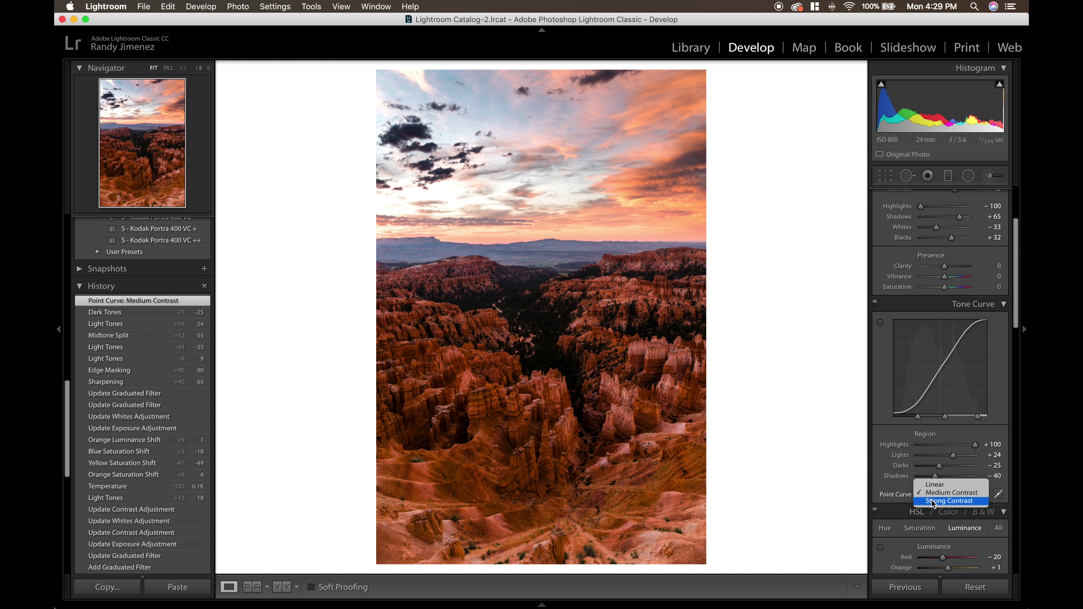
left_click(933, 504)
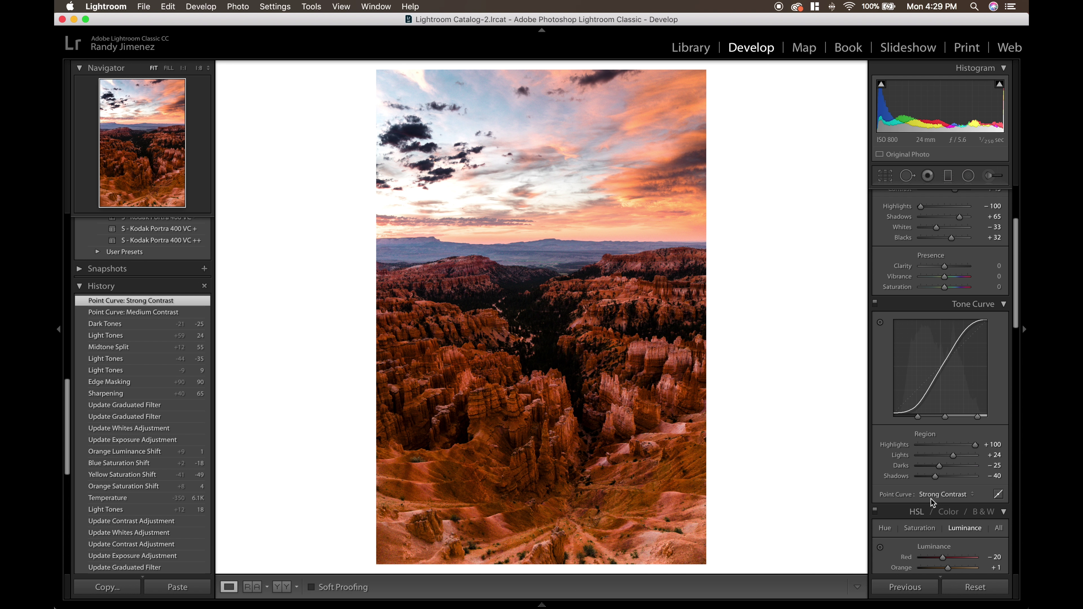
Try raising the tone curve's Darks to 0 and further to +17.
left_click_drag(939, 467, 945, 468)
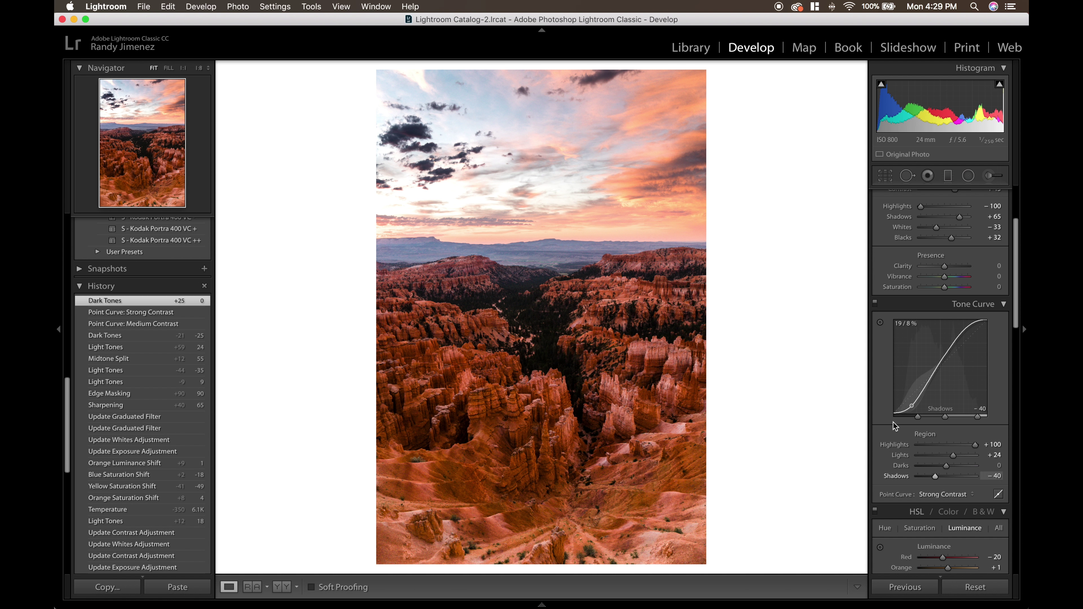
left_click_drag(942, 469, 948, 469)
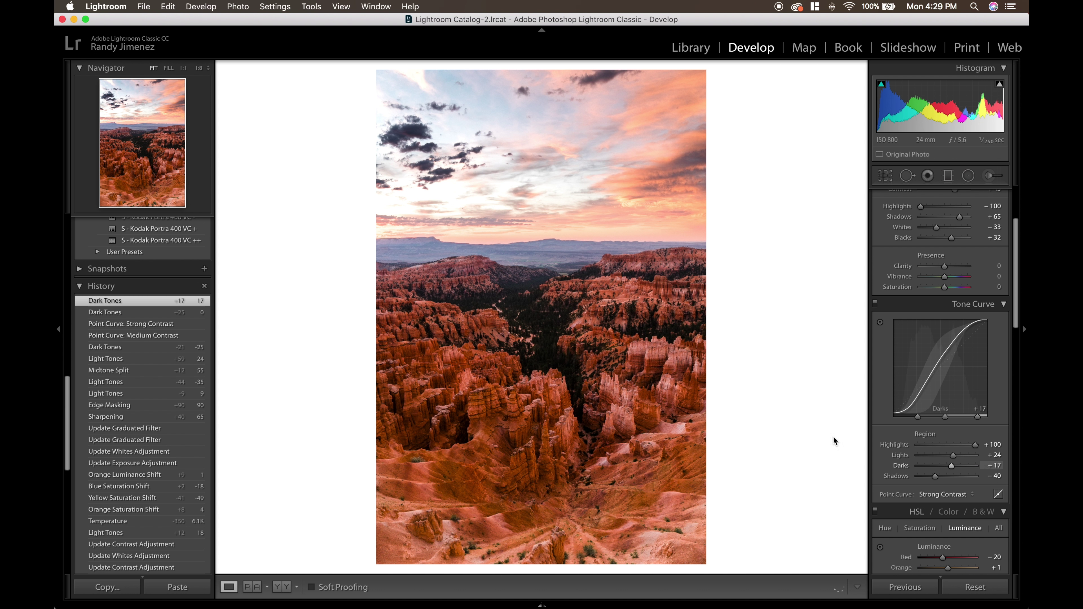
Return the photo to its last graduated filter update in the history and compare it with the original.
left_click(167, 429)
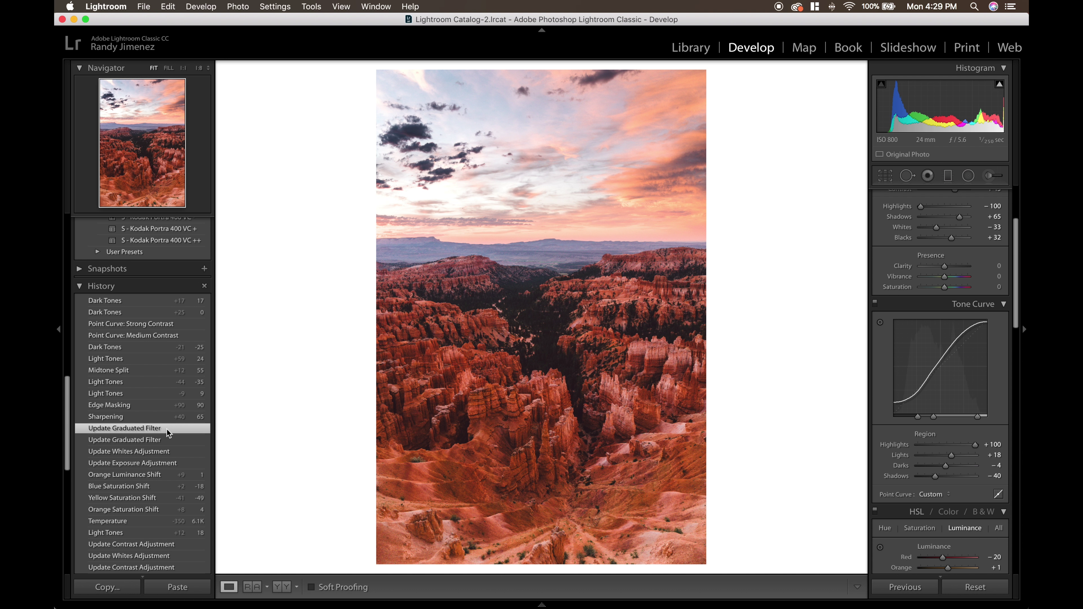
key("backslash")
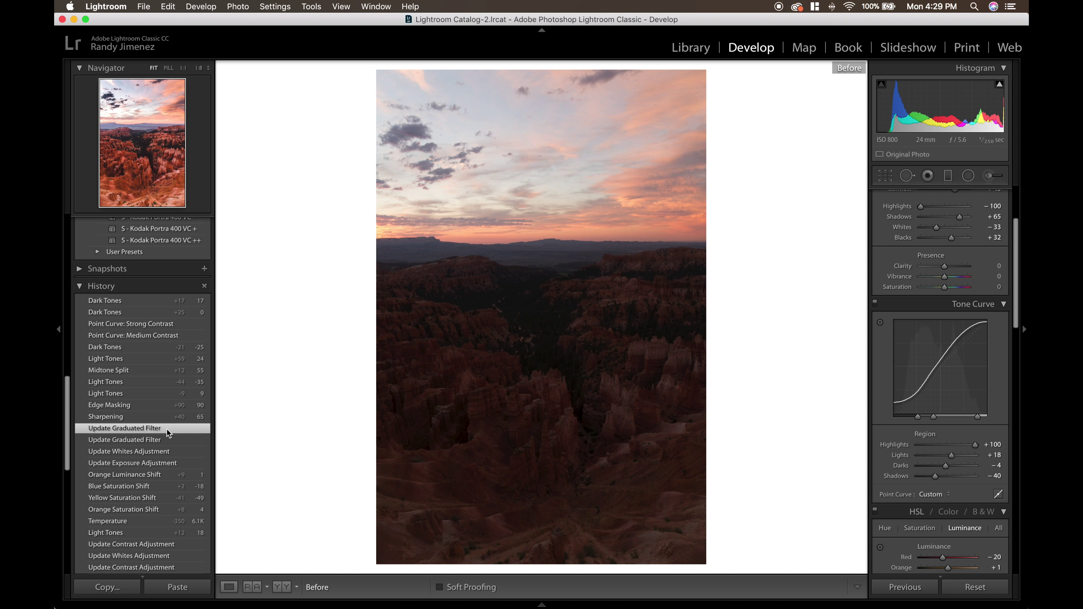
key("backslash")
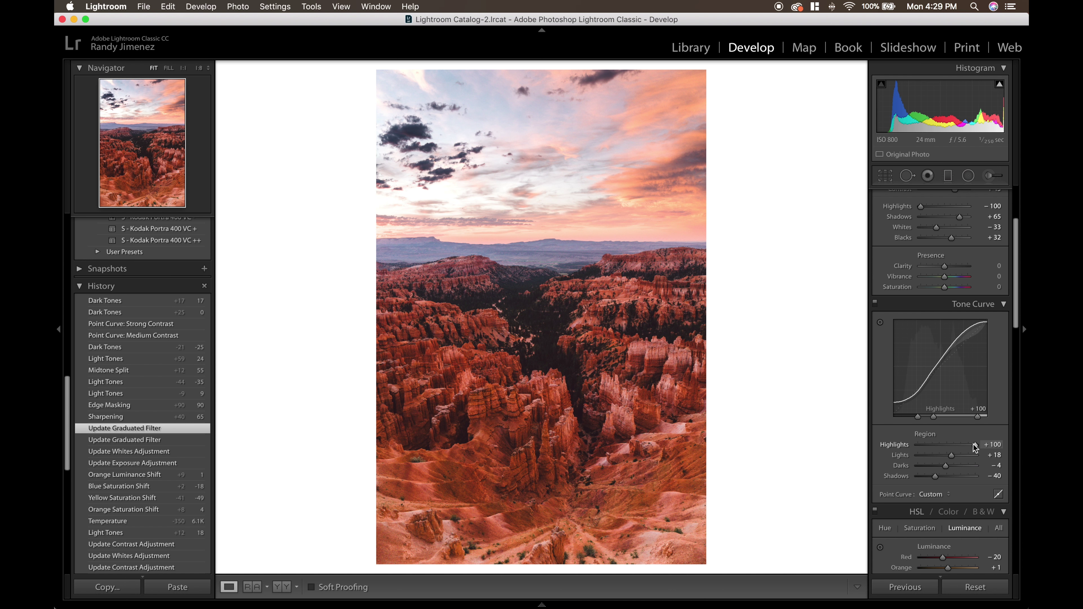
Lower the tone curve's Highlights to +90.
mouse_move(974, 446)
left_mouse_down()
mouse_move(923, 447)
mouse_move(1013, 451)
mouse_move(899, 435)
mouse_move(975, 437)
left_mouse_up()
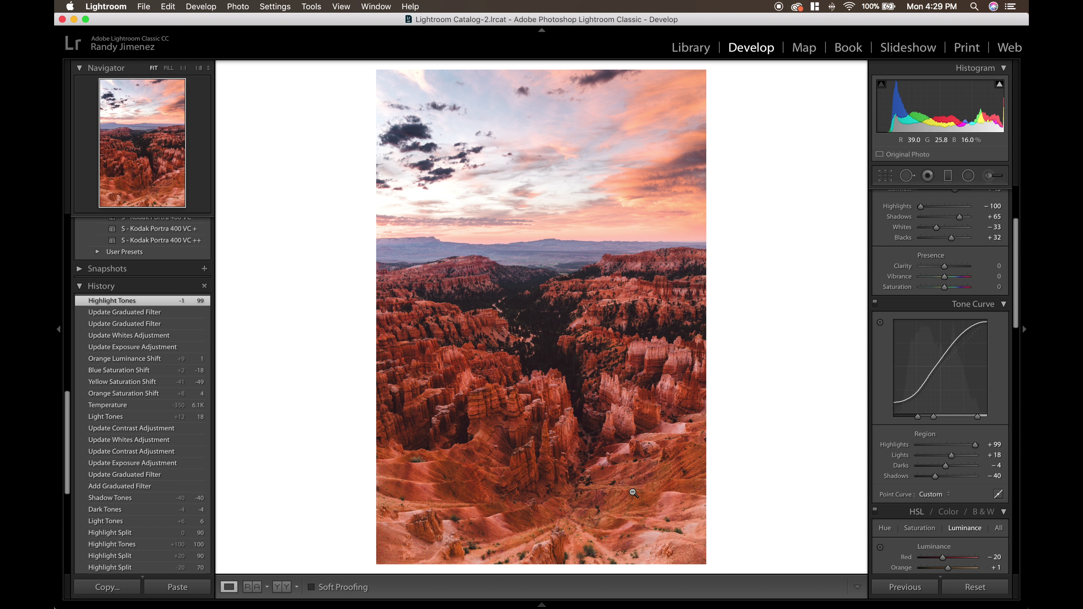
mouse_move(966, 445)
left_mouse_down()
mouse_move(955, 447)
mouse_move(973, 447)
left_mouse_up()
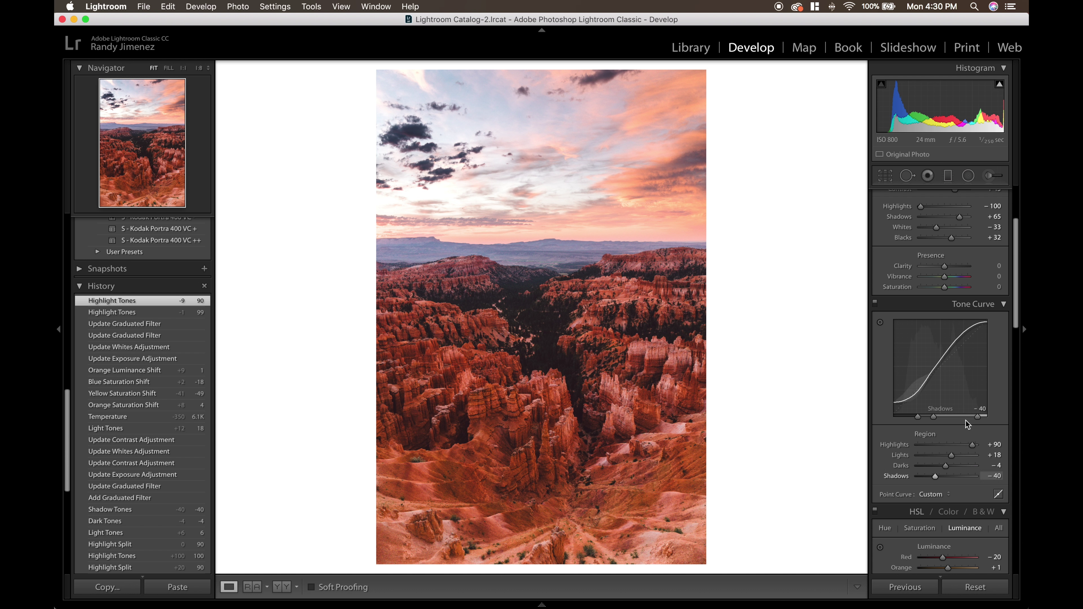
Try the Basic Contrast at +100 and revert to the history state just before that change.
scroll(966, 495, "up", 5)
scroll(967, 495, "down", 1)
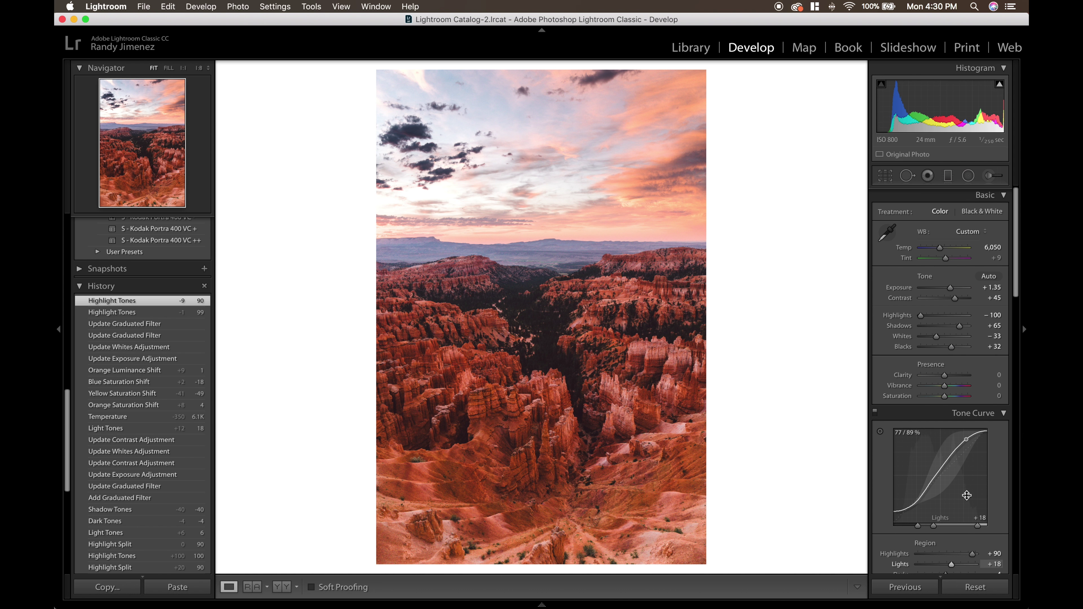
left_click(954, 297)
left_click_drag(955, 298, 1016, 299)
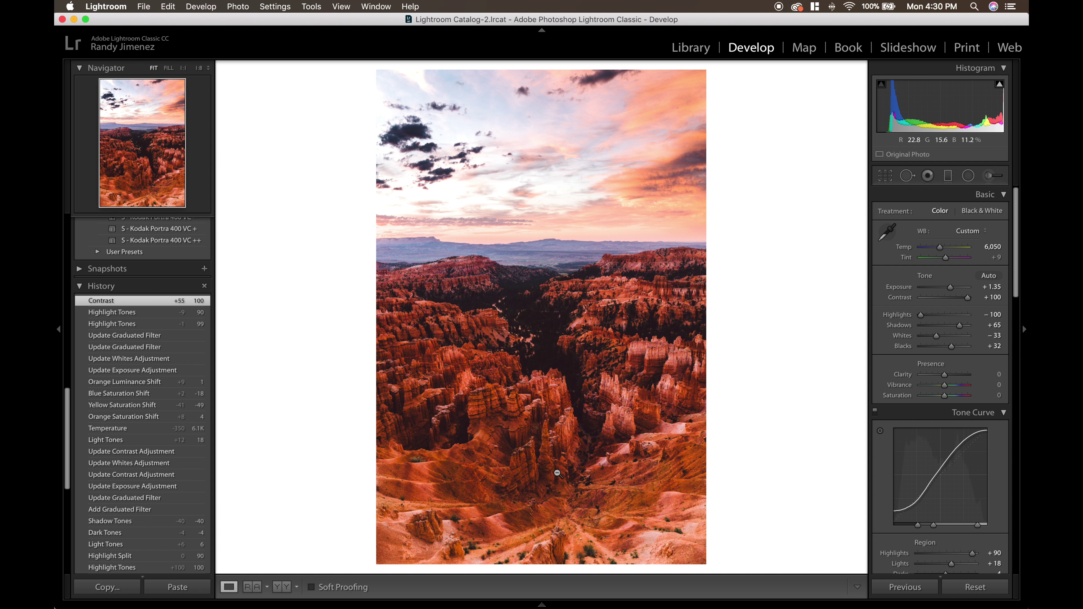
left_click(154, 313)
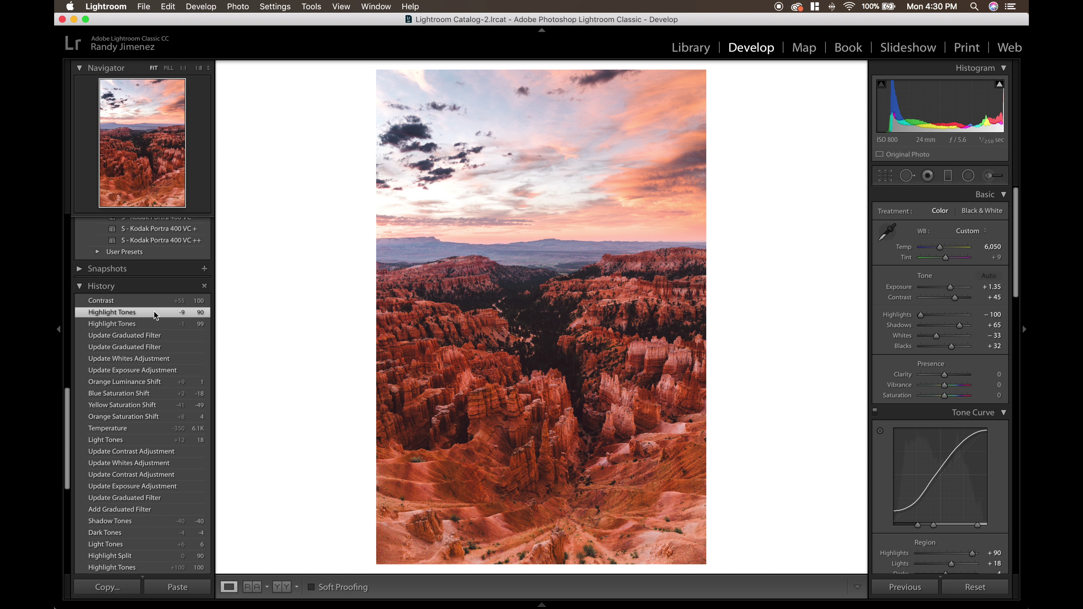